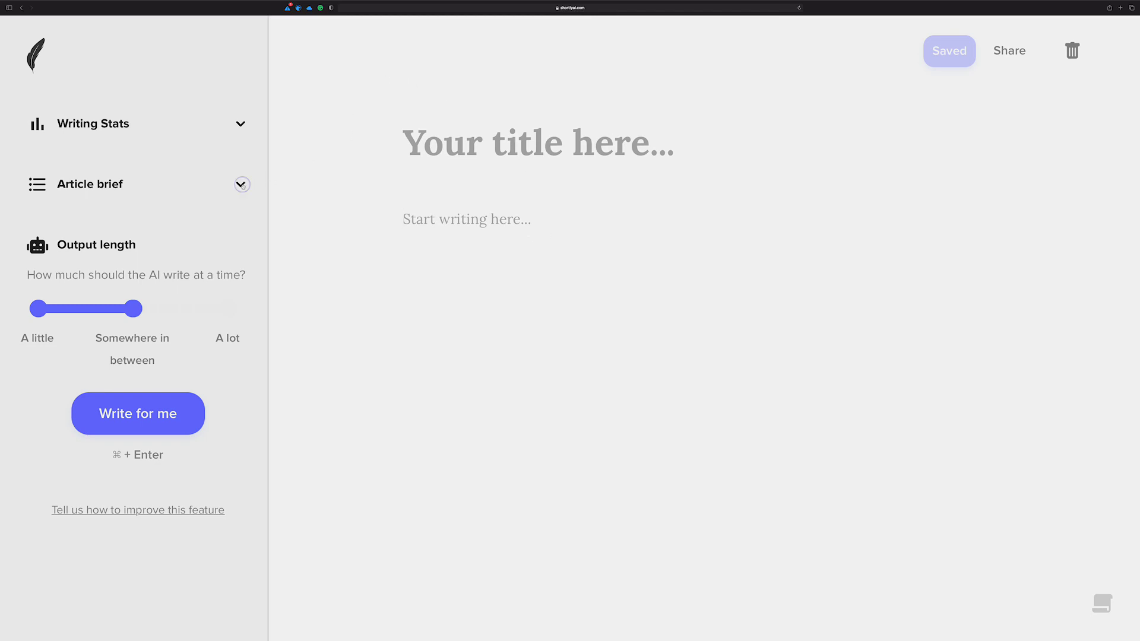
Write the brief "please write an article about working from home" in the expanded Article brief panel
click(240, 184)
click(148, 291)
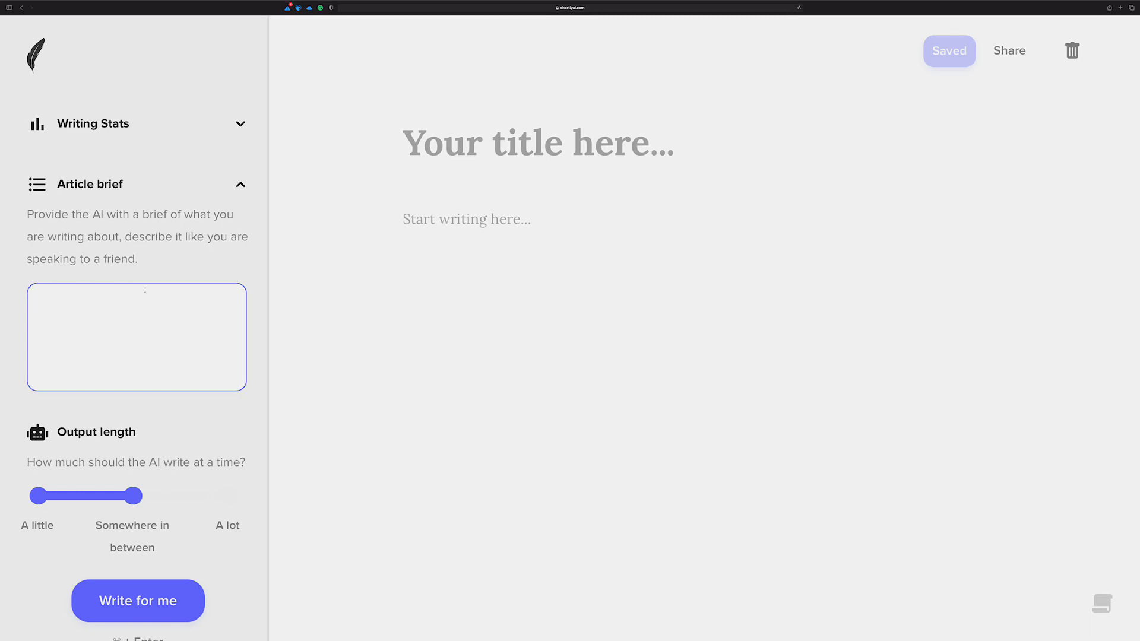
text(please write about working from home)
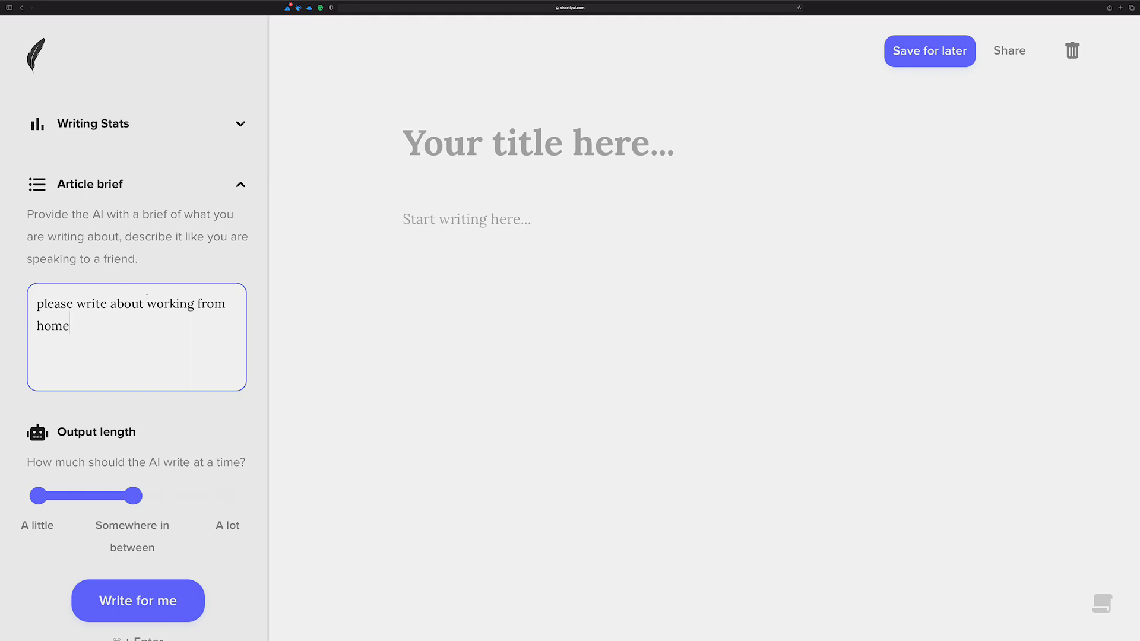
double_click(134, 302)
text(an article about)
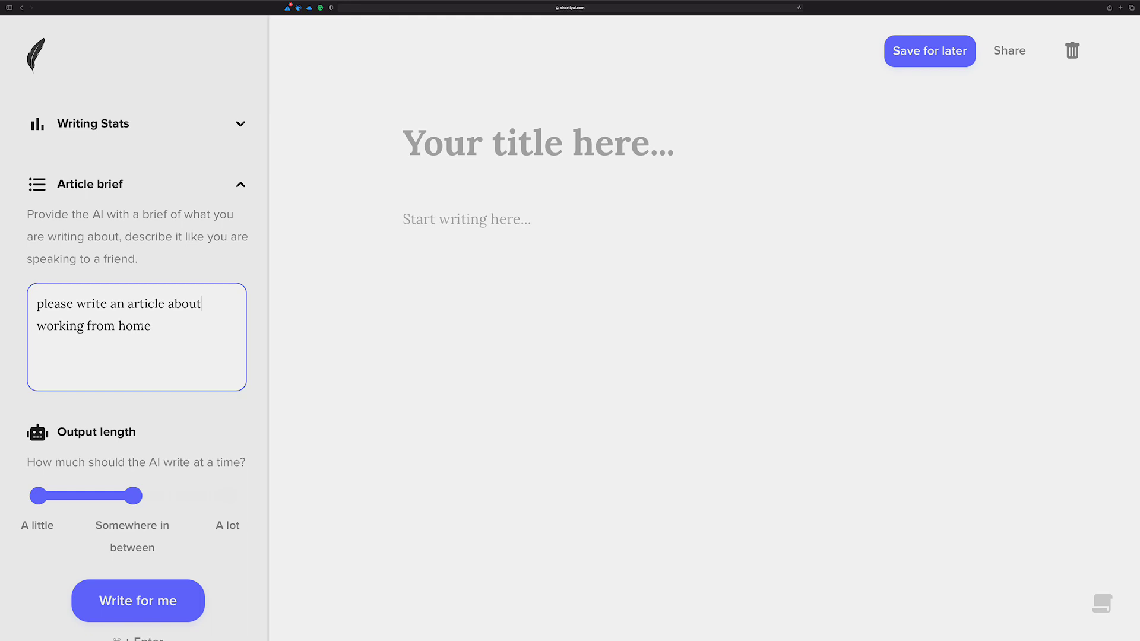
drag(152, 326, 37, 325)
click(160, 325)
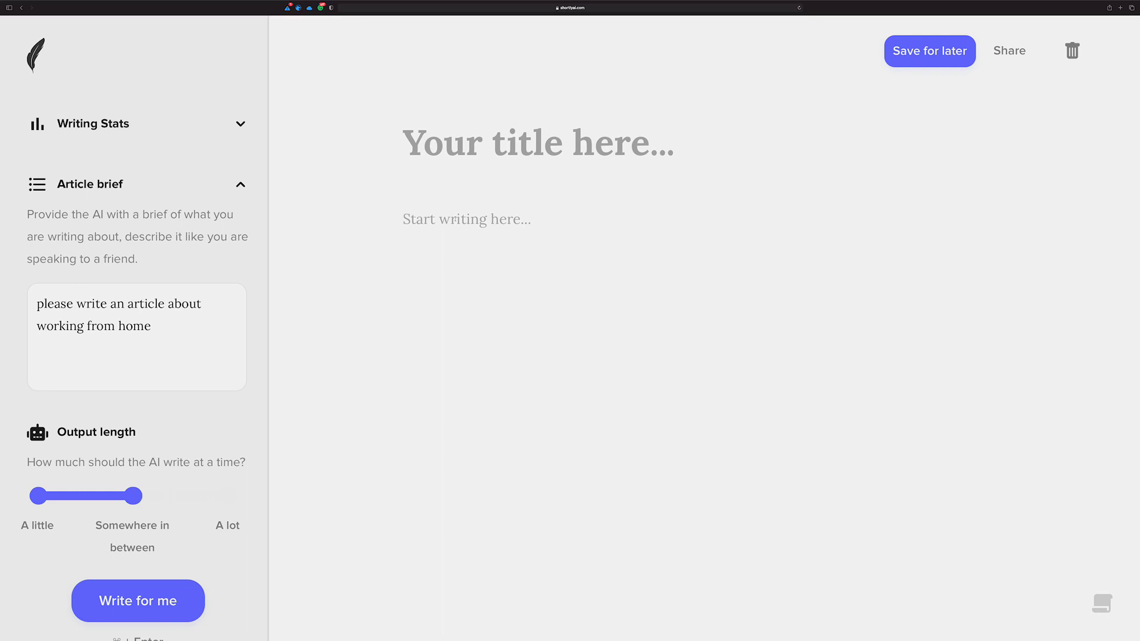
Run "/instruct [write an article brief for the pros and cons of working from home]" in the body
click(462, 222)
text(/instruct [write an article brief for the pros and cons of working from home])
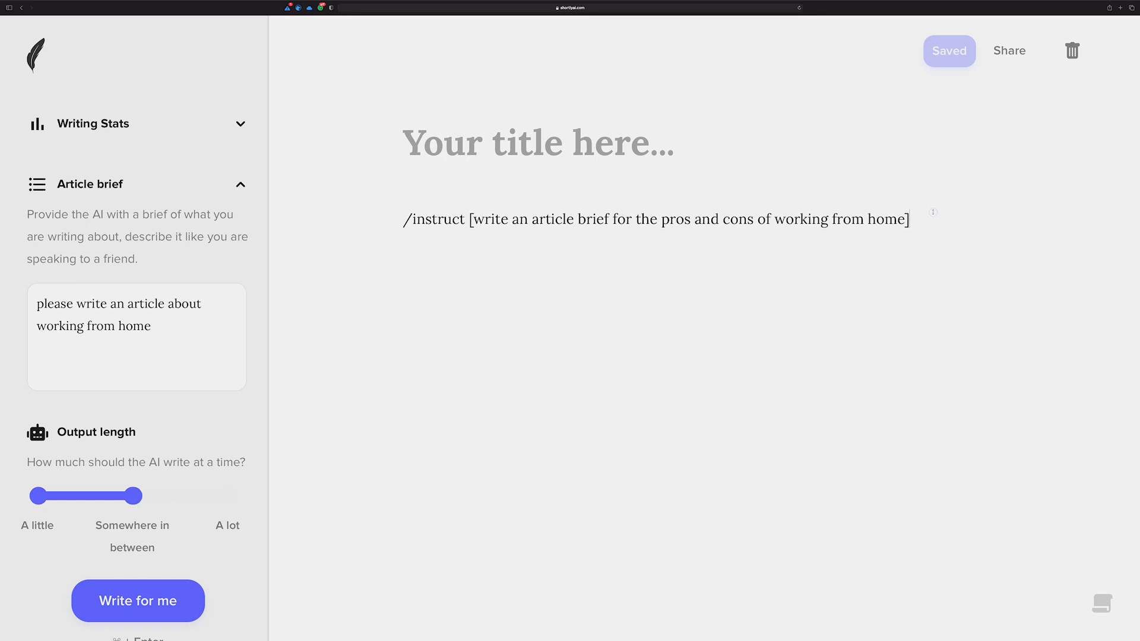
key(super+Return)
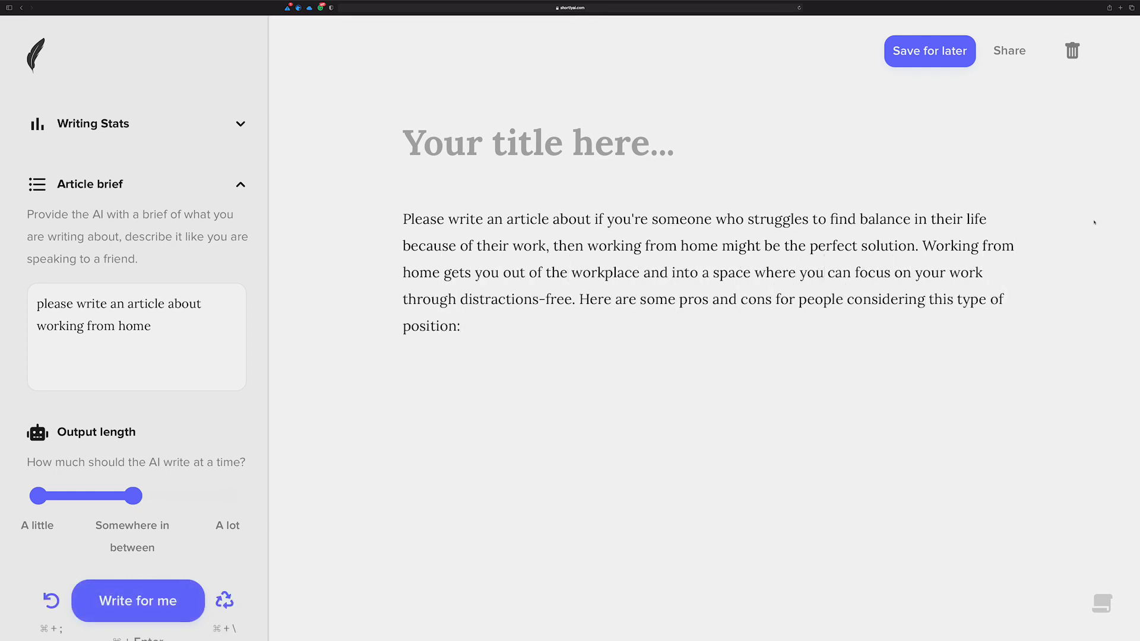
Fix the trailing colon and paste the generated paragraph over the existing article brief
key(BackSpace)
text(.)
key(super+a)
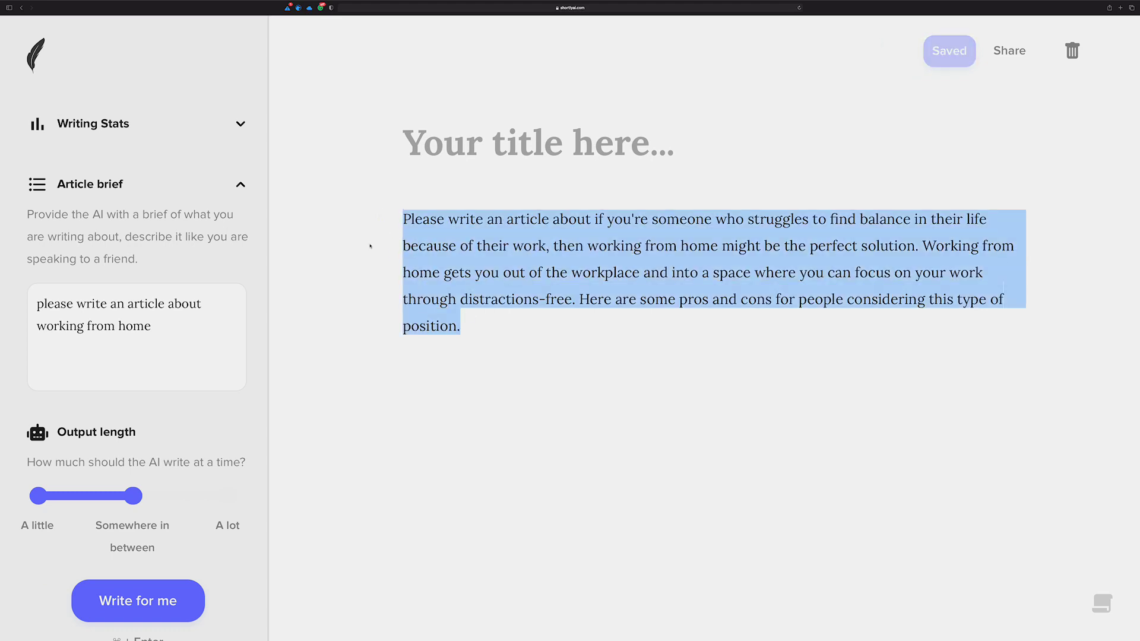
click(173, 320)
text(a)
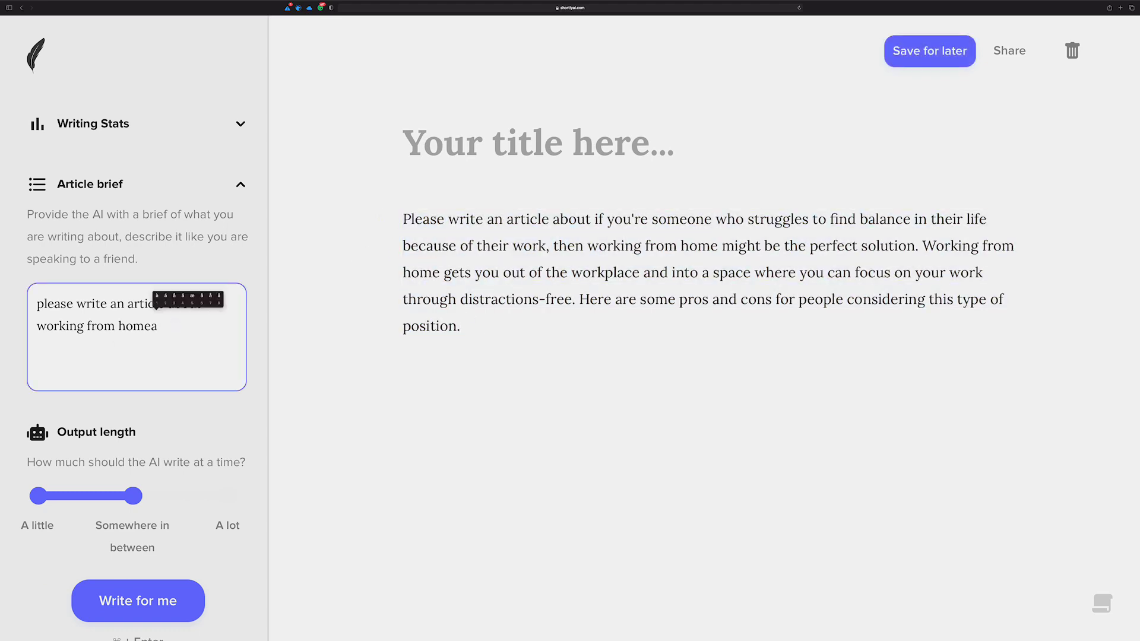
key(super+a)
key(super+v)
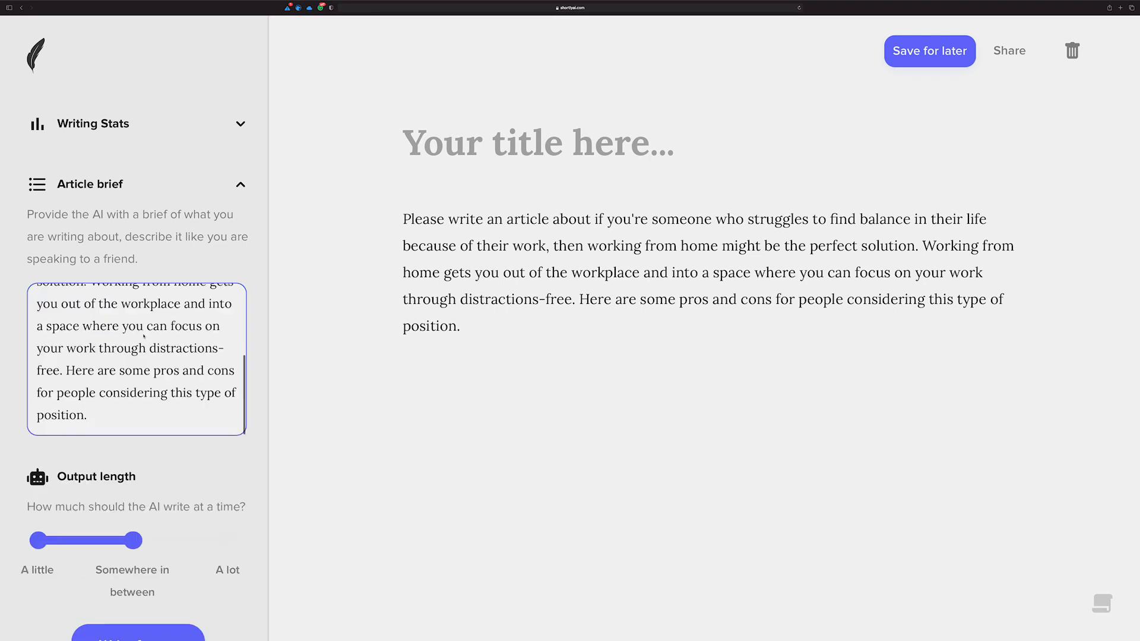
Delete all of the generated text from the draft body
drag(408, 234, 489, 318)
key(super+a)
key(BackSpace)
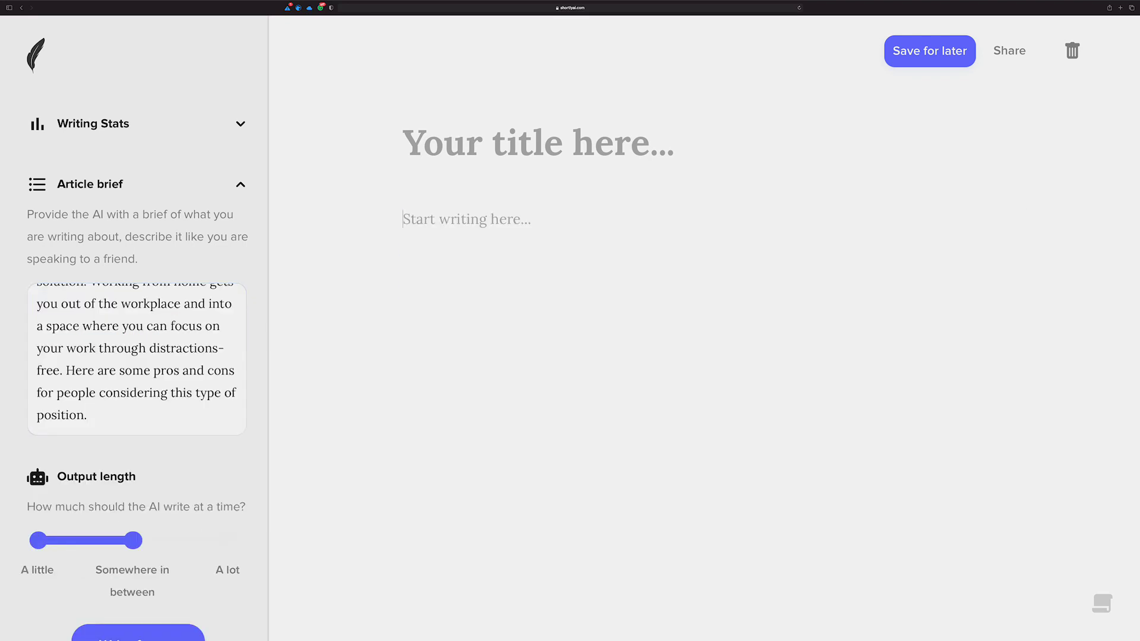
scroll(185, 318, down, 3)
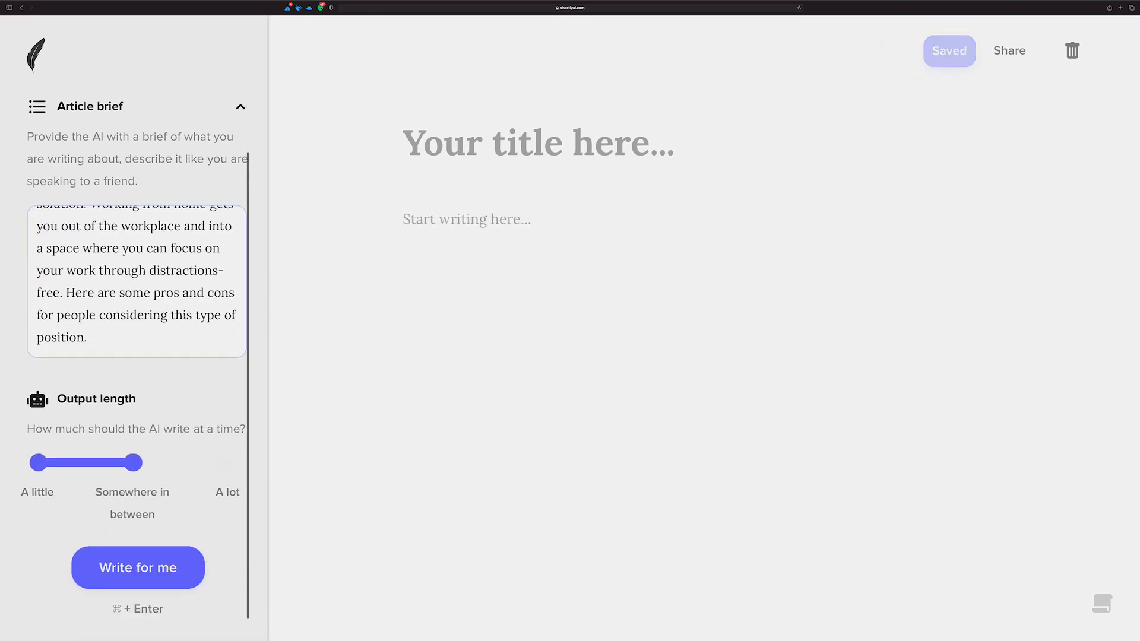
scroll(185, 318, up, 2)
scroll(185, 318, up, 1)
scroll(185, 318, up, 2)
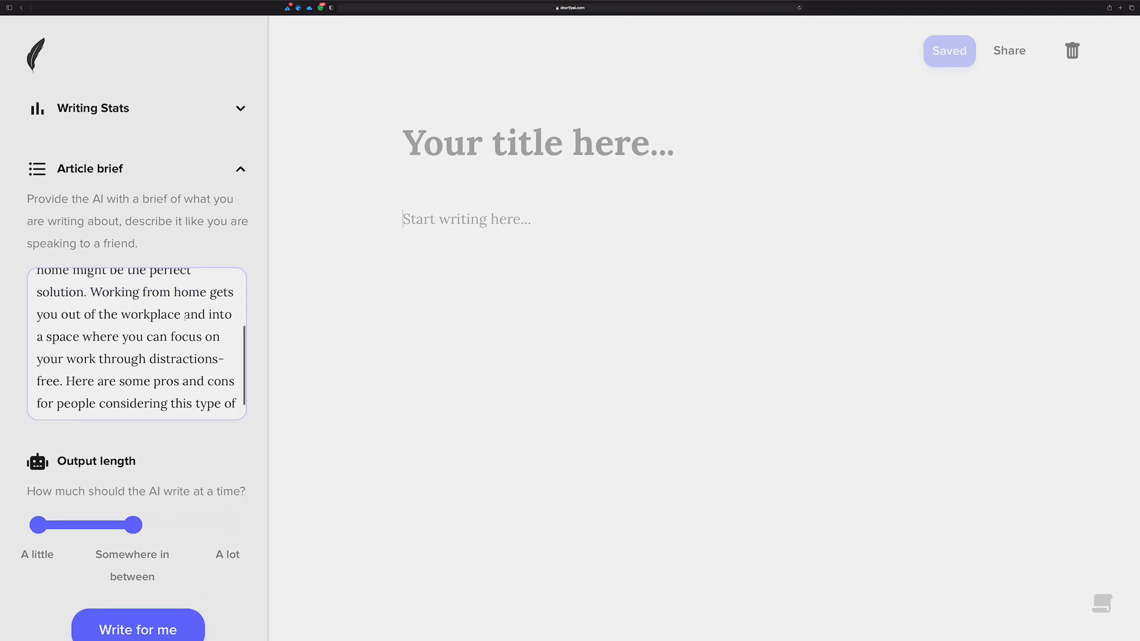
scroll(186, 318, up, 2)
scroll(185, 318, up, 2)
scroll(186, 318, up, 2)
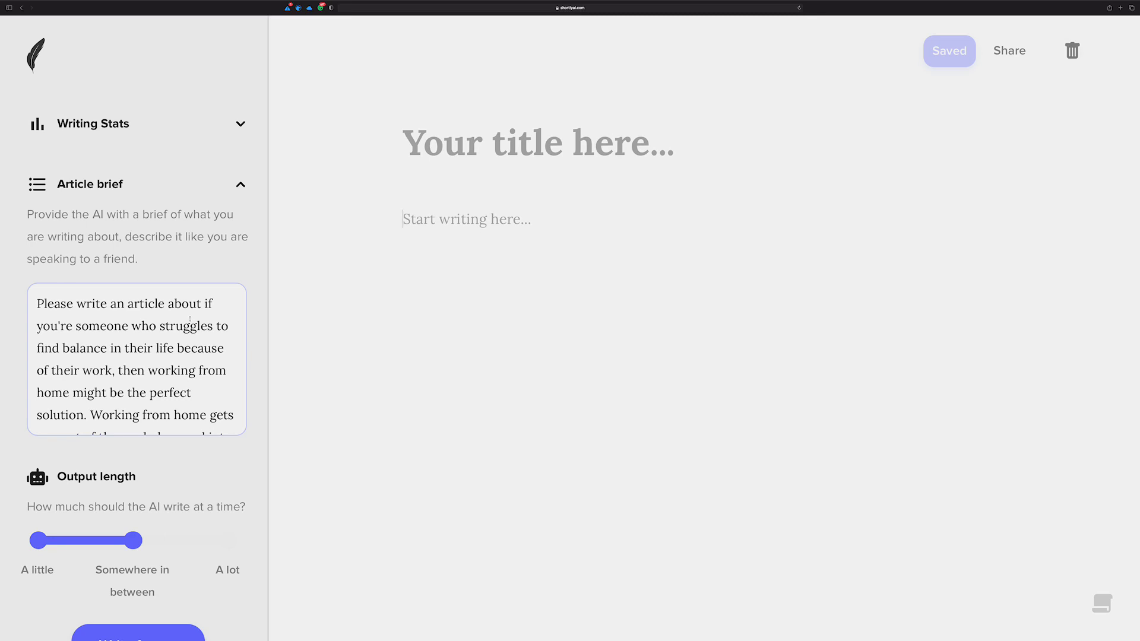
Start the body with "Working from home is one way to" and have the AI continue it into a Pros section
click(430, 224)
text(Working from home )
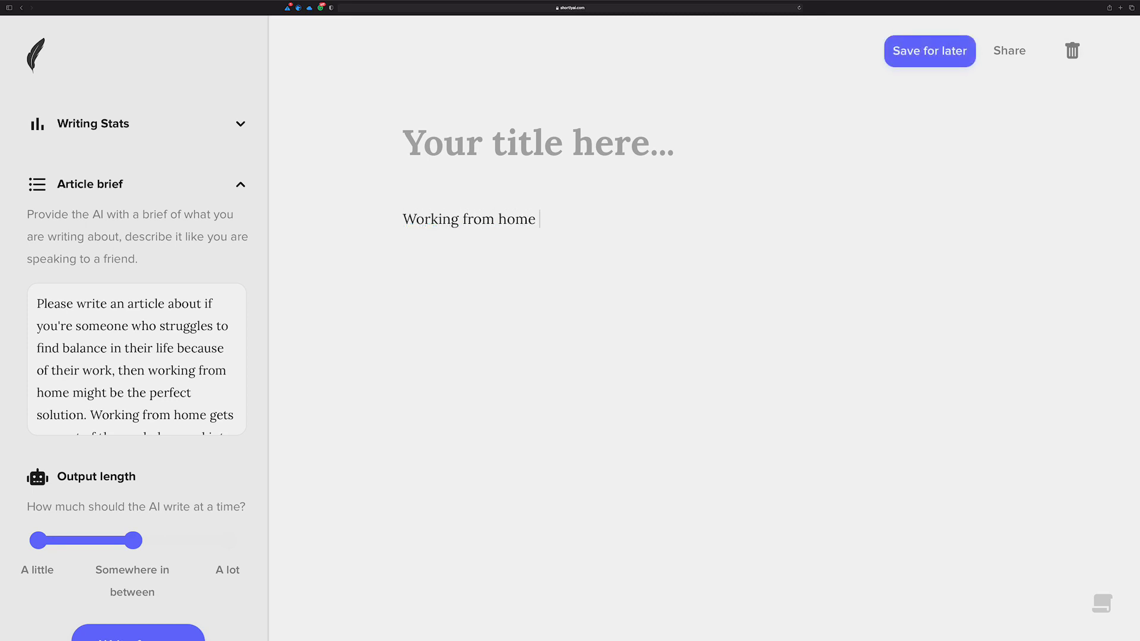
text(is one way to)
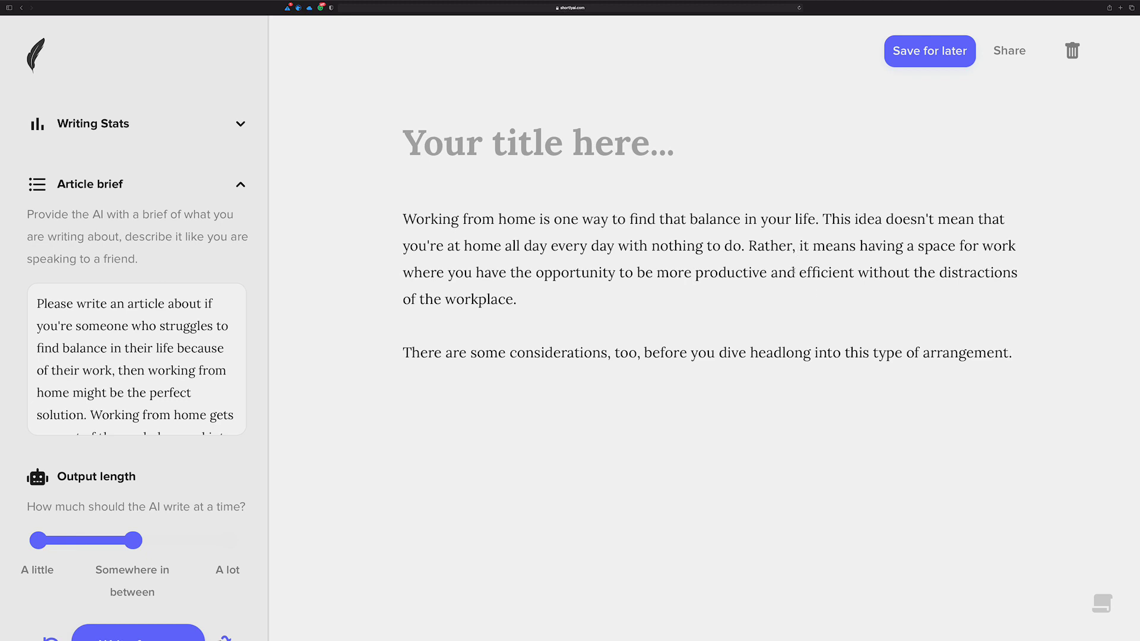
key(super+Return)
text(Something you may whi)
key(BackSpace)
key(BackSpace)
text(ish to consider is which tools are best to use for working from home and more.)
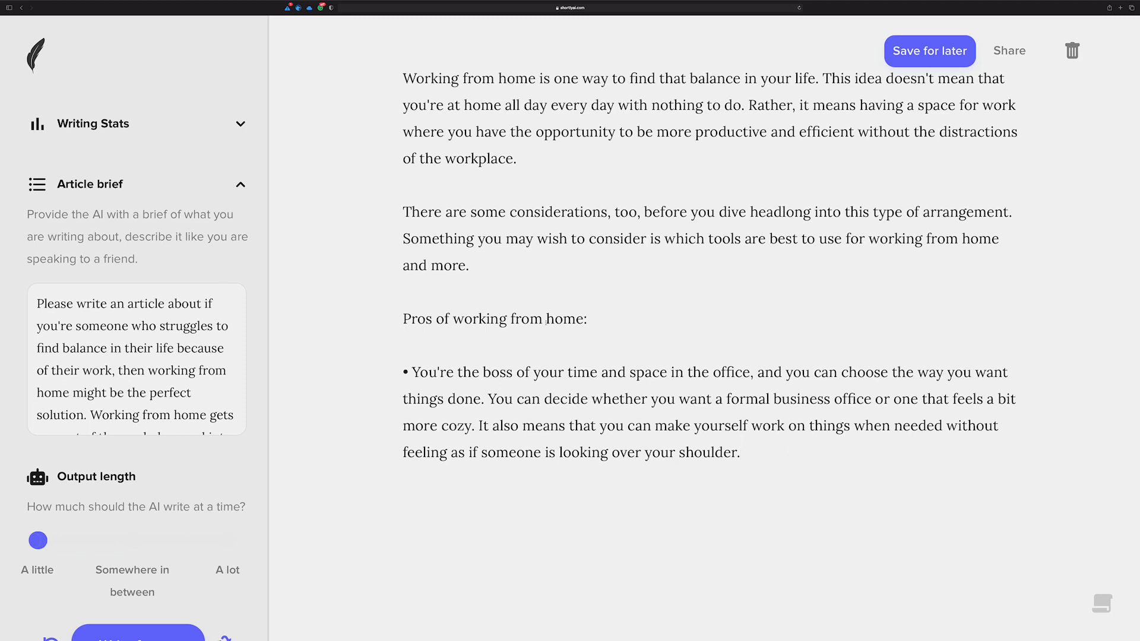
Paste a copied bullet on a new line after "shoulder." and have the AI write the next pro
drag(415, 374, 386, 371)
key(ctrl+c)
click(847, 448)
key(Return)
key(Return)
key(ctrl+v)
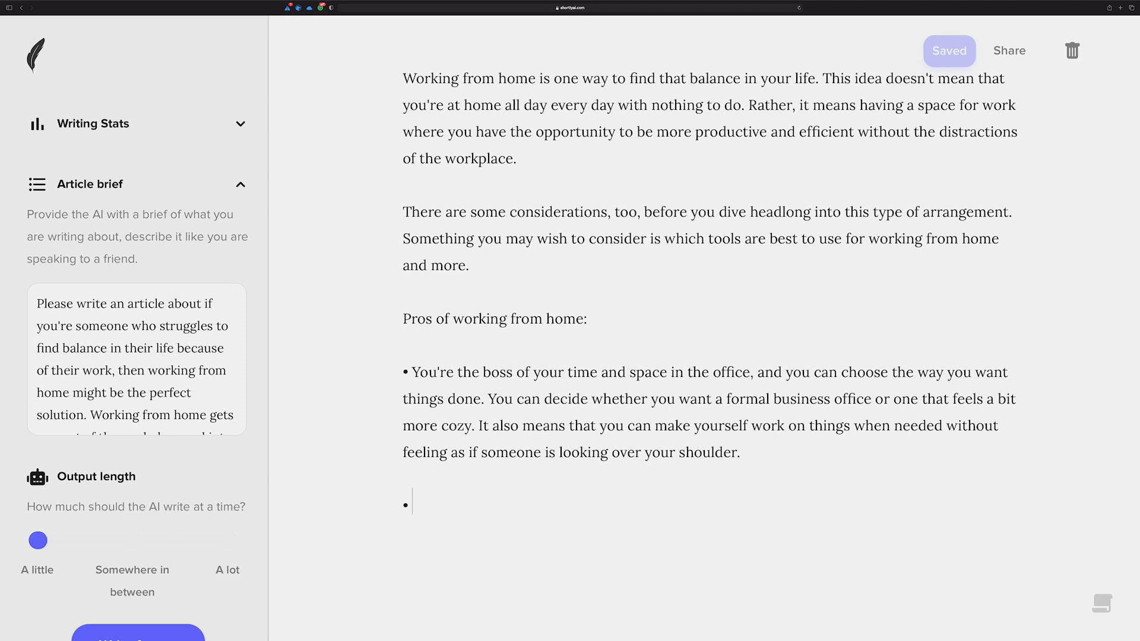
key(super+Return)
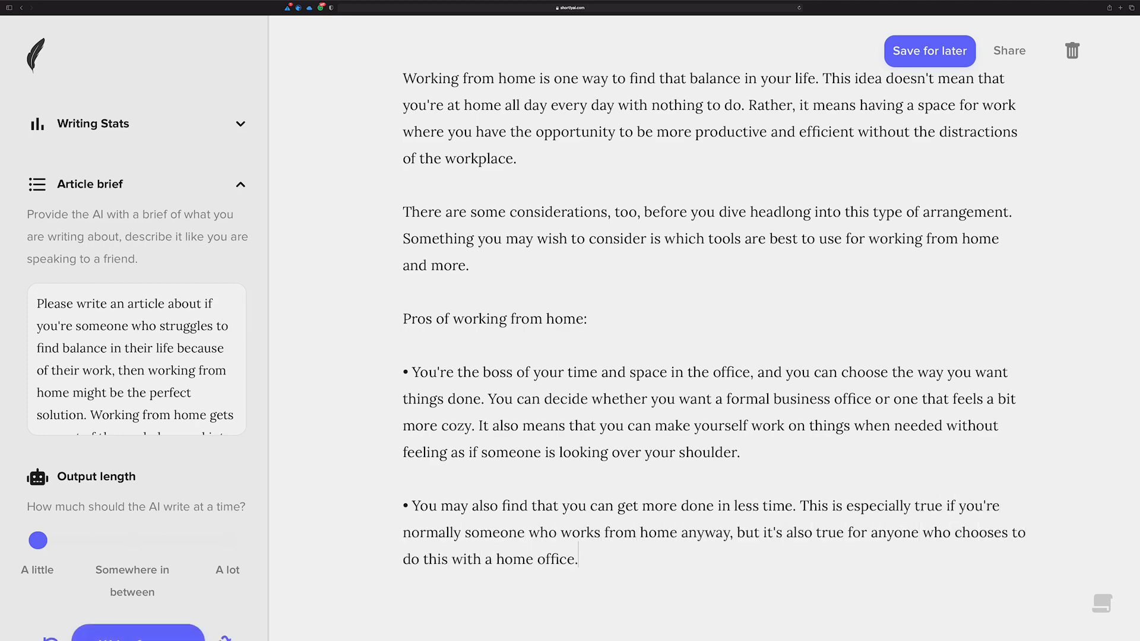
scroll(715, 307, down, 2)
scroll(813, 439, up, 2)
scroll(813, 439, up, 3)
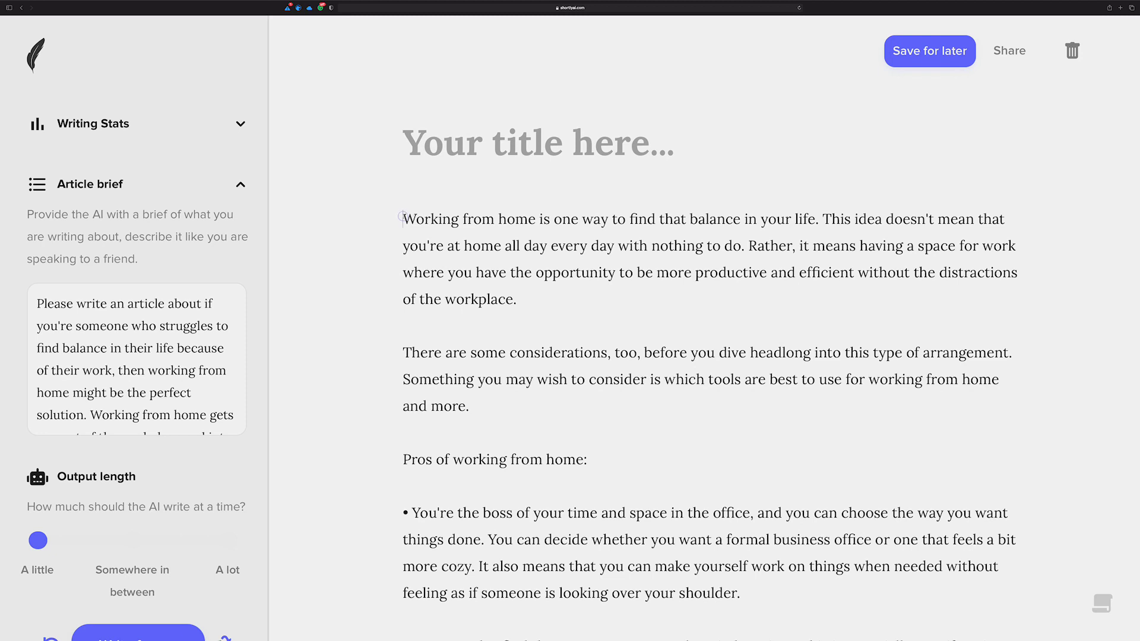
key(Return)
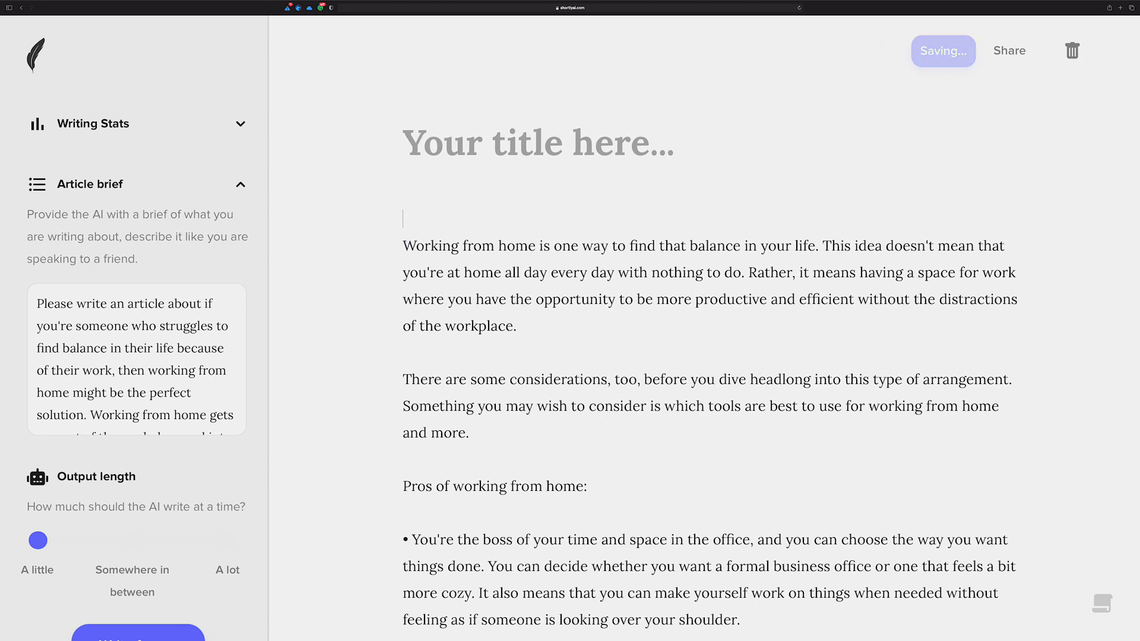
key(BackSpace)
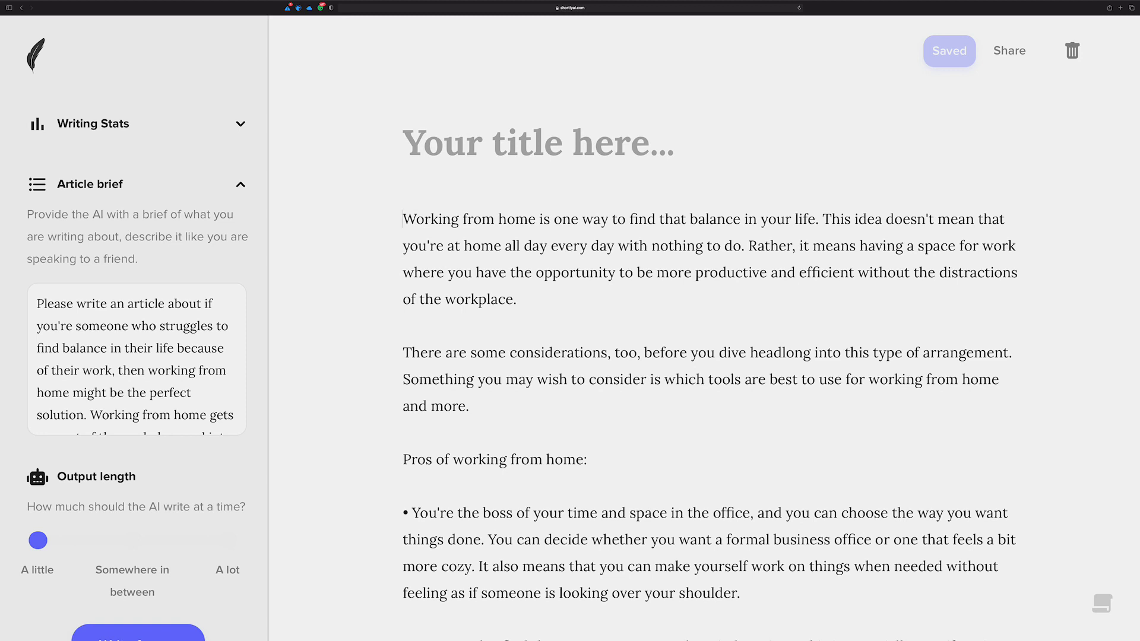
click(134, 300)
scroll(147, 327, down, 5)
scroll(147, 327, down, 3)
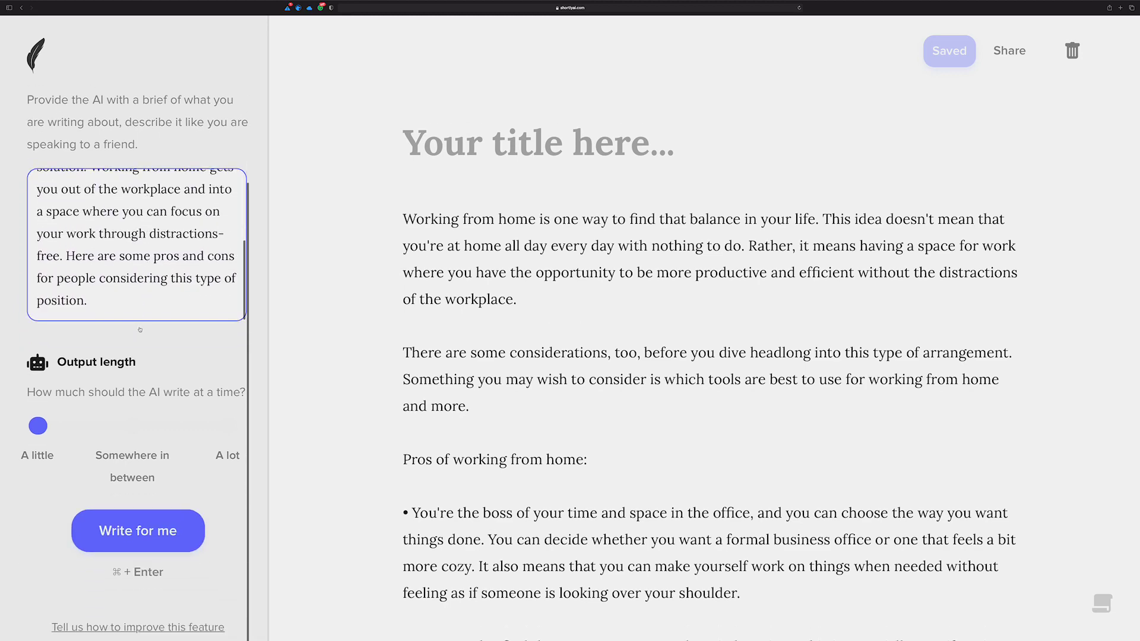
scroll(330, 293, down, 5)
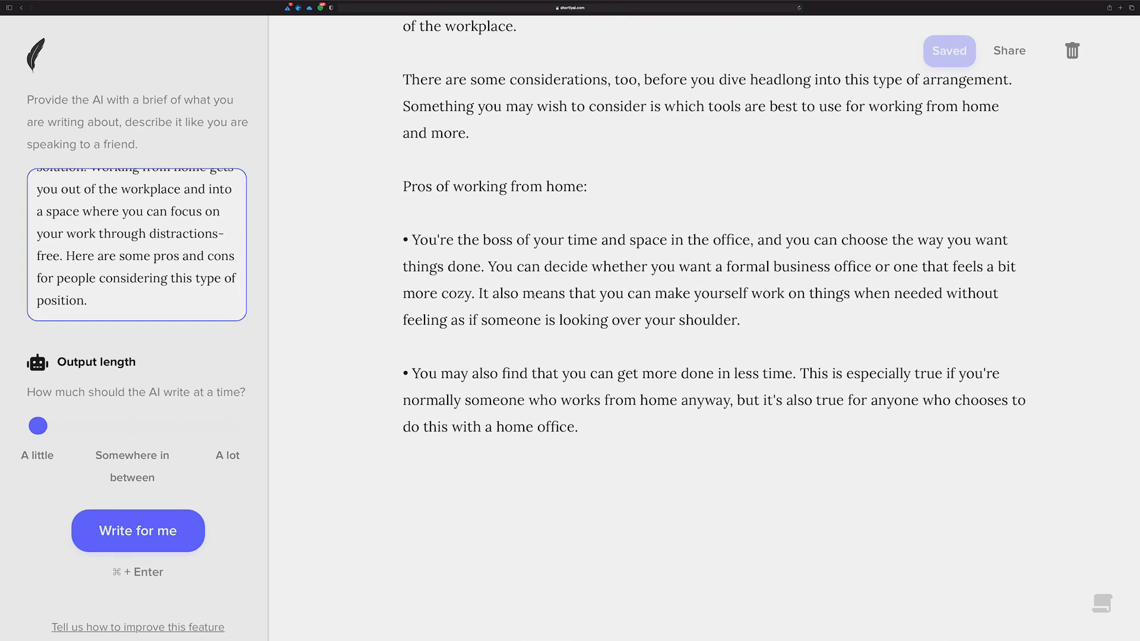
click(599, 470)
click(600, 424)
scroll(599, 424, up, 1)
scroll(579, 393, up, 4)
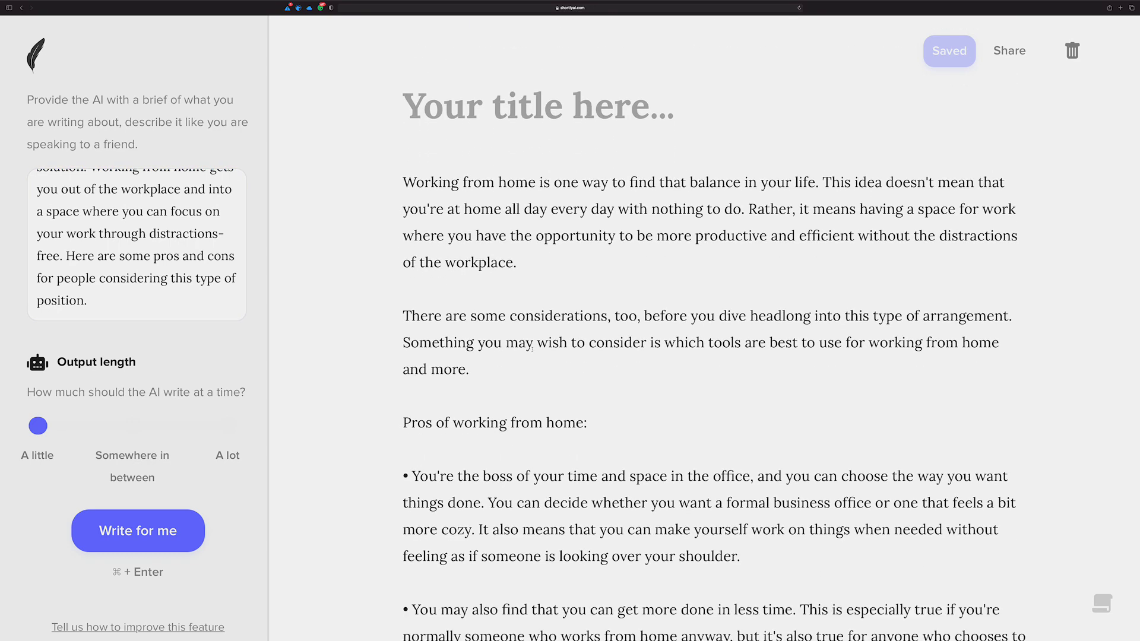
scroll(532, 350, down, 5)
scroll(532, 350, down, 1)
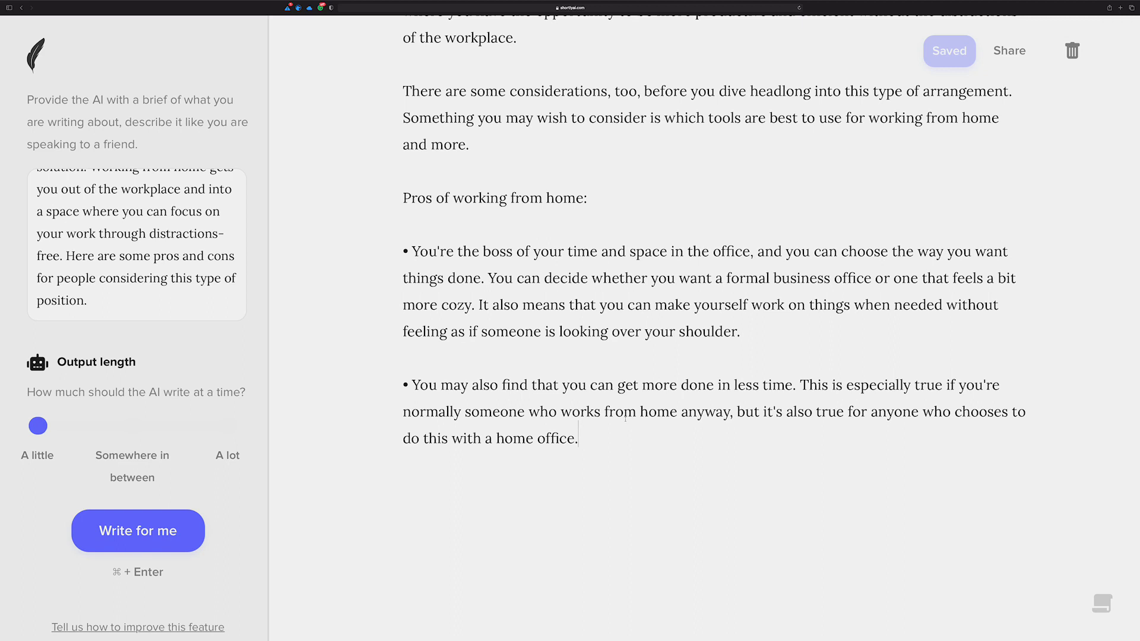
scroll(615, 339, up, 1)
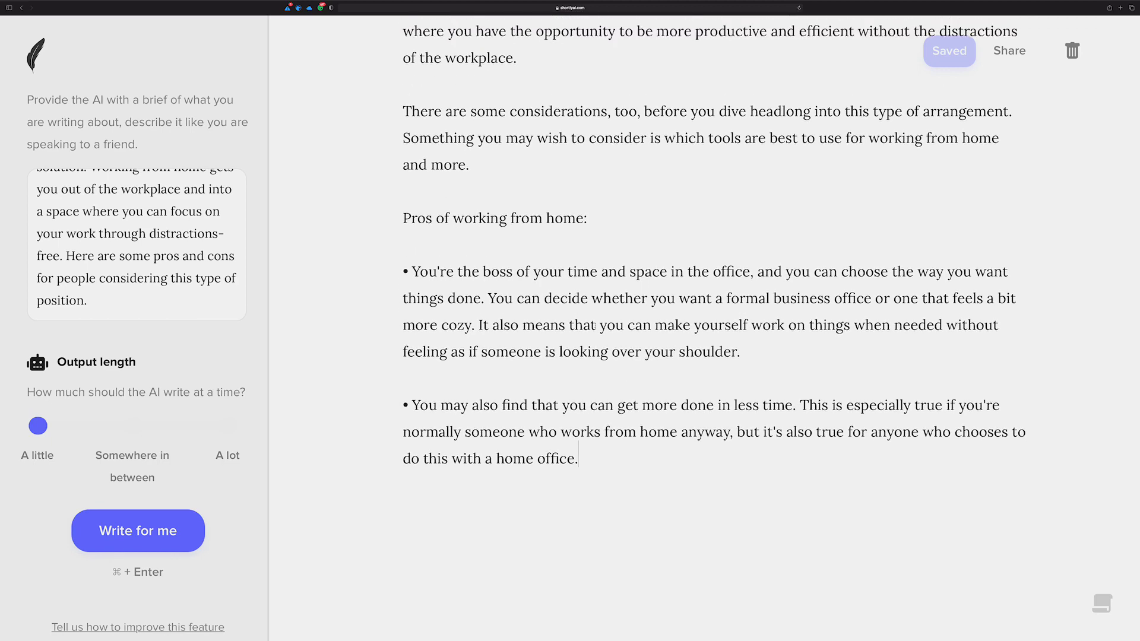
scroll(588, 321, up, 2)
scroll(561, 307, up, 2)
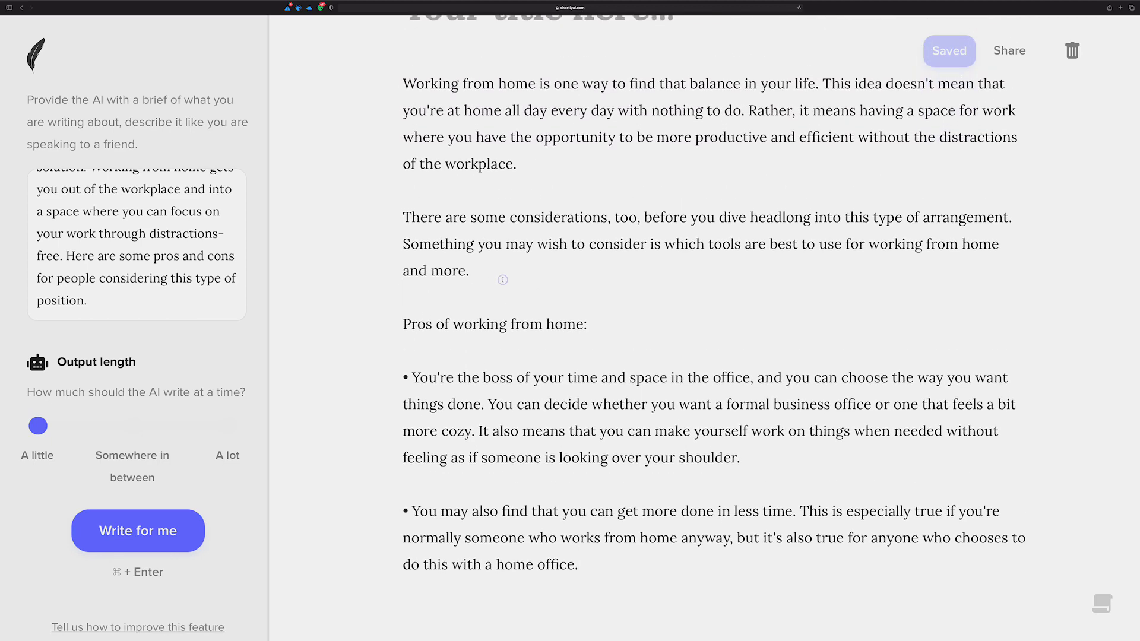
Add and then remove blank lines after the second paragraph
click(488, 265)
key(Return)
key(Return)
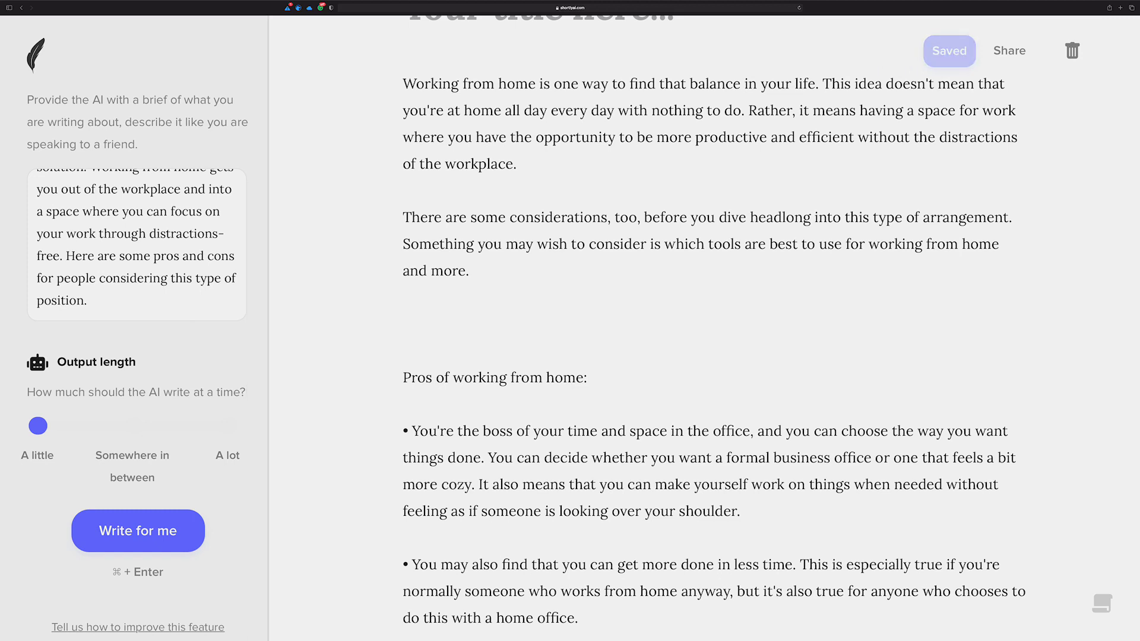
key(BackSpace)
key(BackSpace)
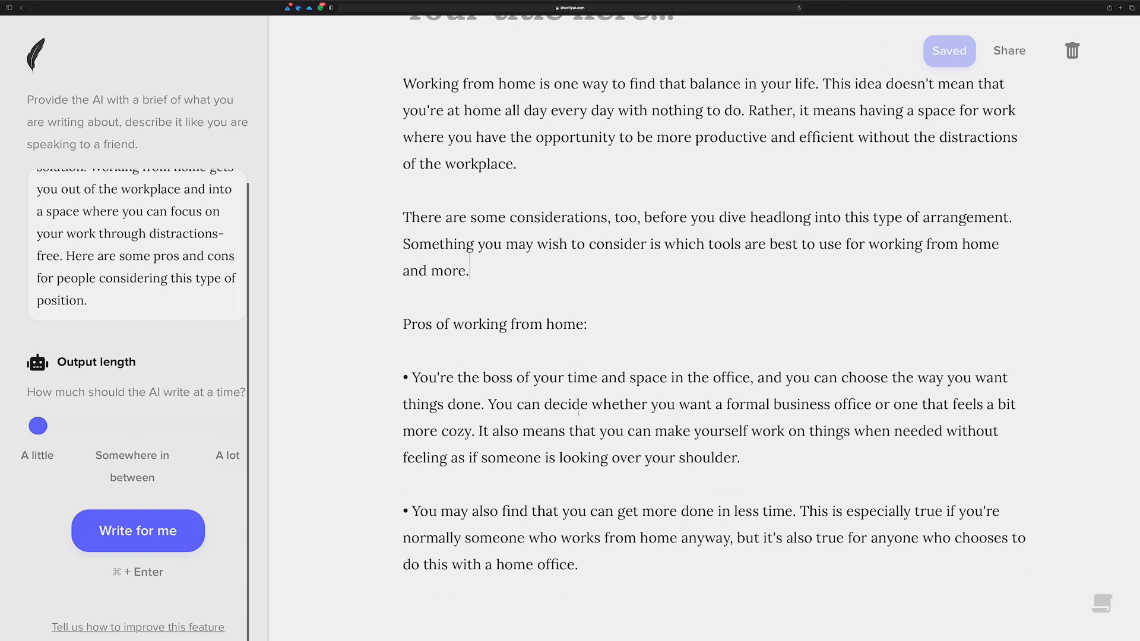
scroll(520, 271, down, 1)
Add "/instruct [please write an article brief about the pros of working from home]" below the last bullet
click(606, 539)
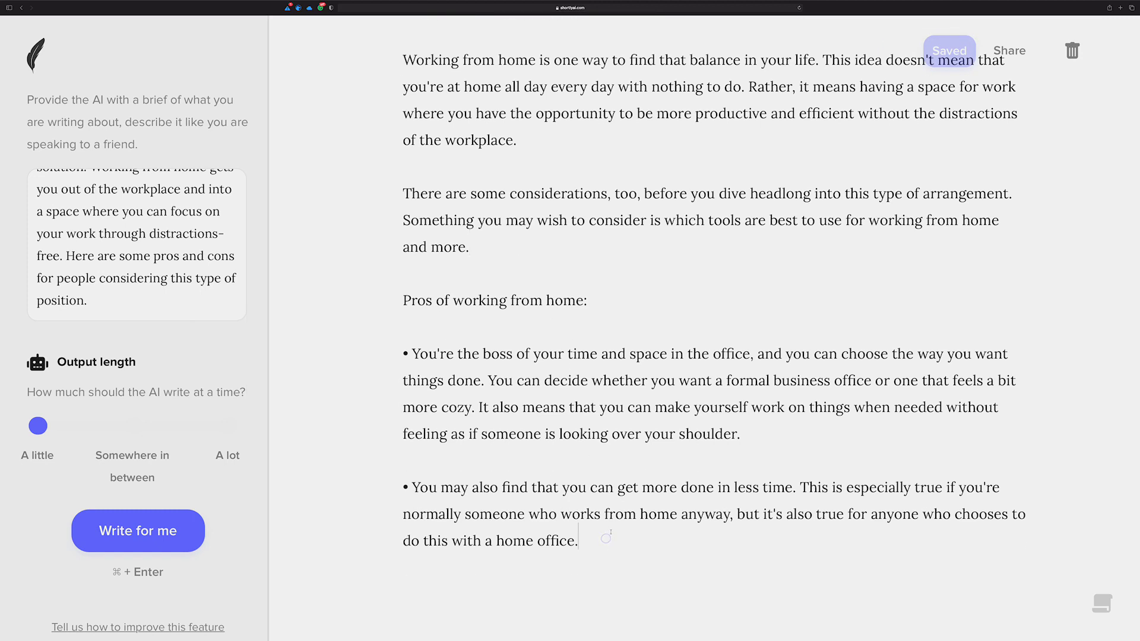
key(Return)
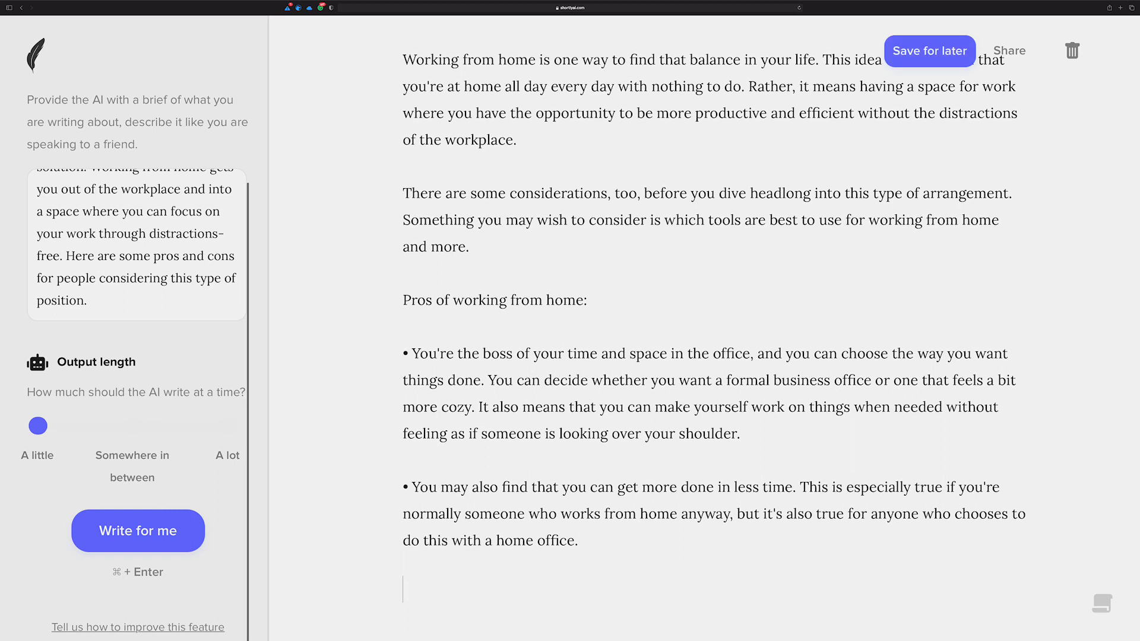
text(/instruct [)
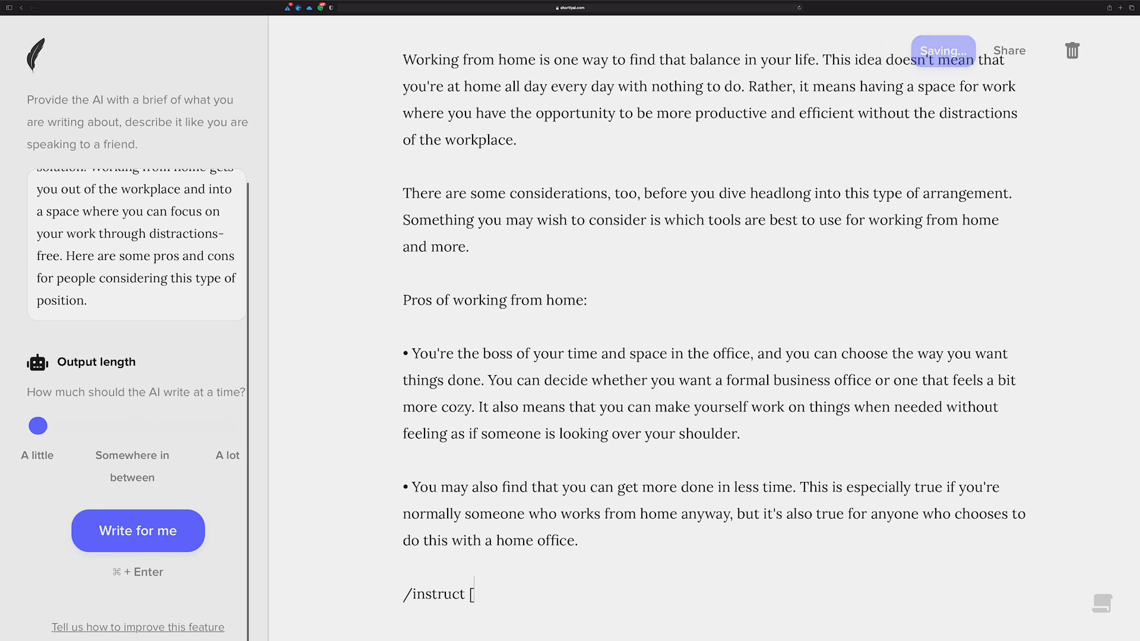
text(please write a)
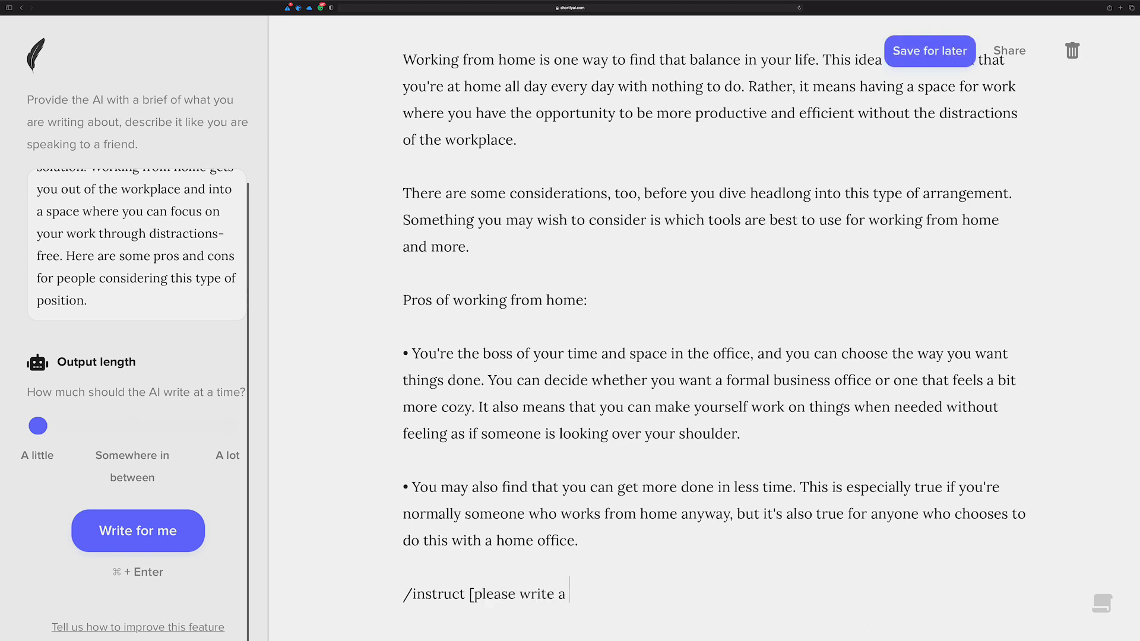
text(n articl)
text(e brief about the pros of working from home])
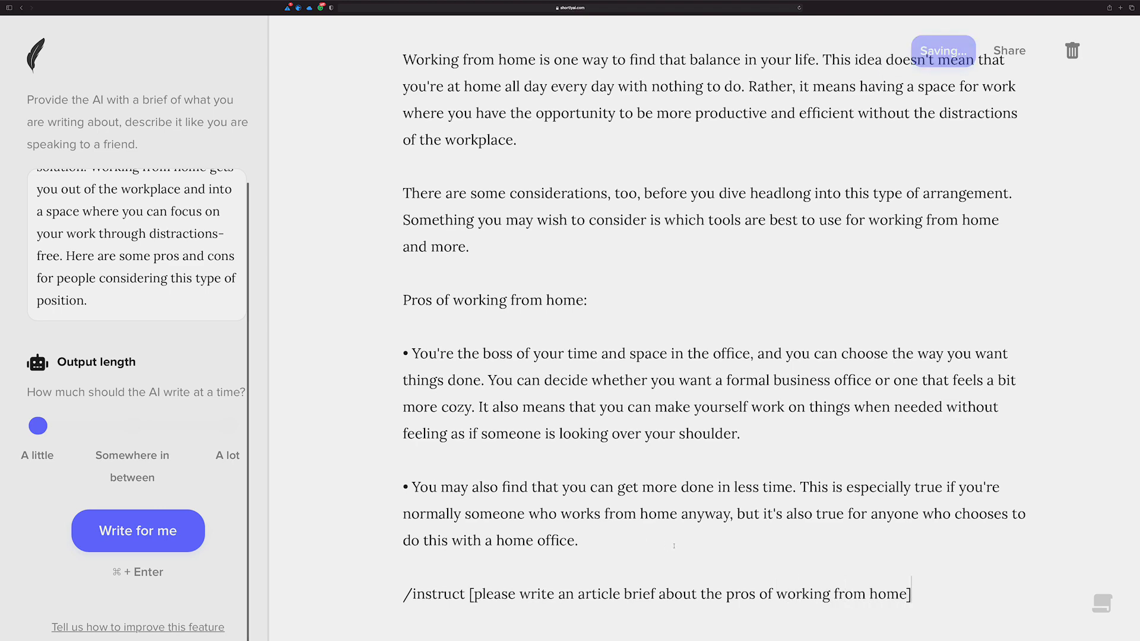
scroll(735, 546, down, 1)
scroll(730, 541, down, 1)
scroll(726, 537, down, 1)
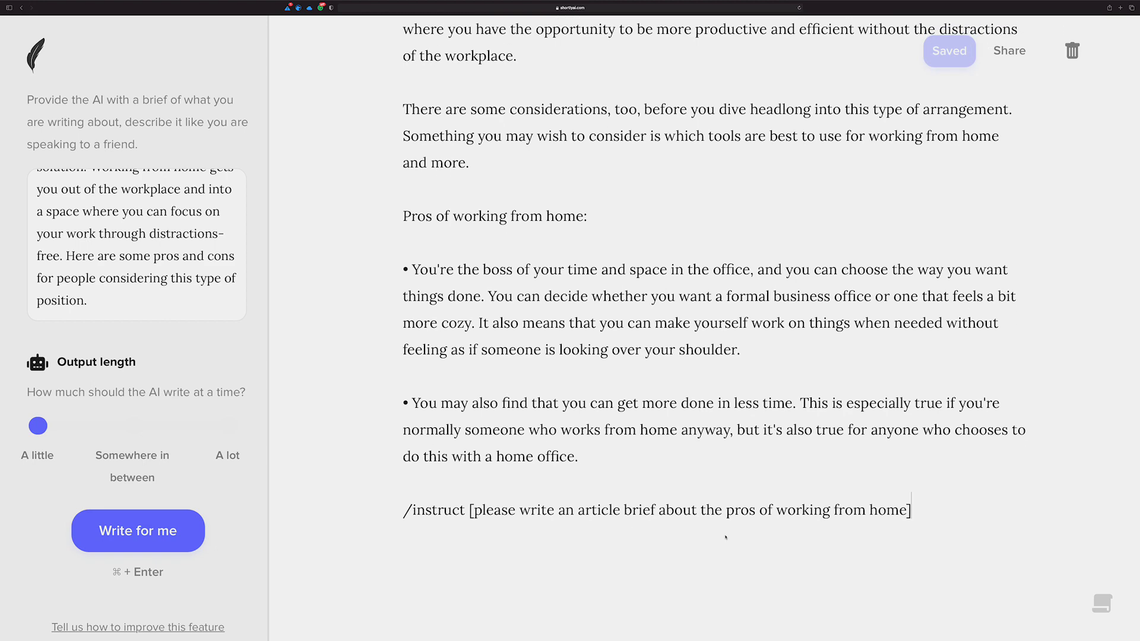
Insert a /// separator line above the "Pros of working from home" heading
drag(907, 509, 474, 509)
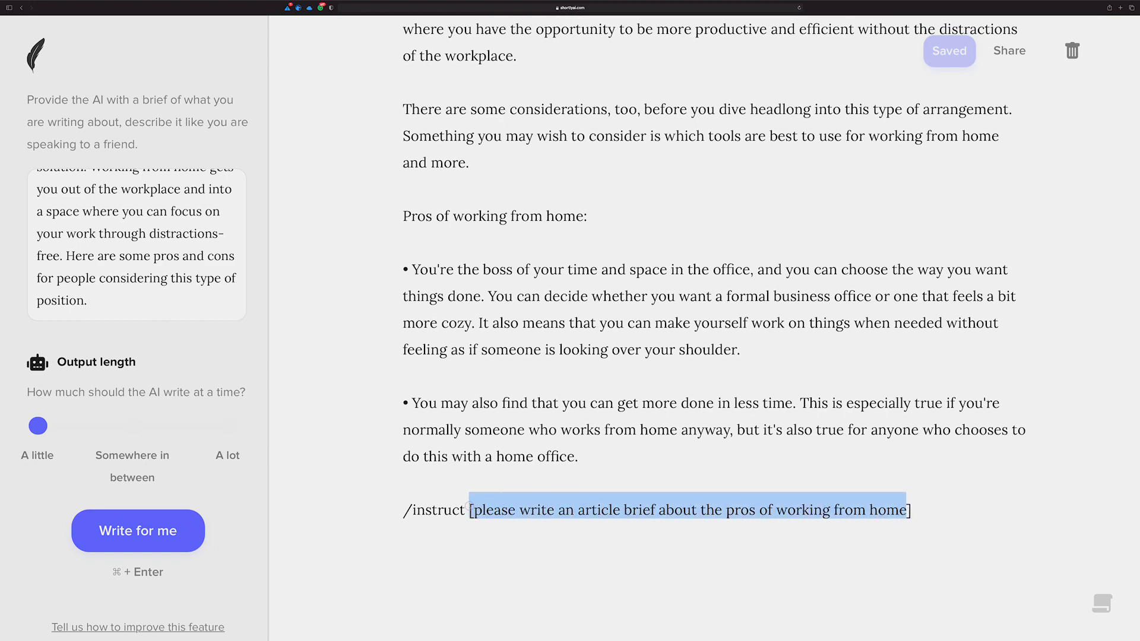
drag(578, 456, 418, 217)
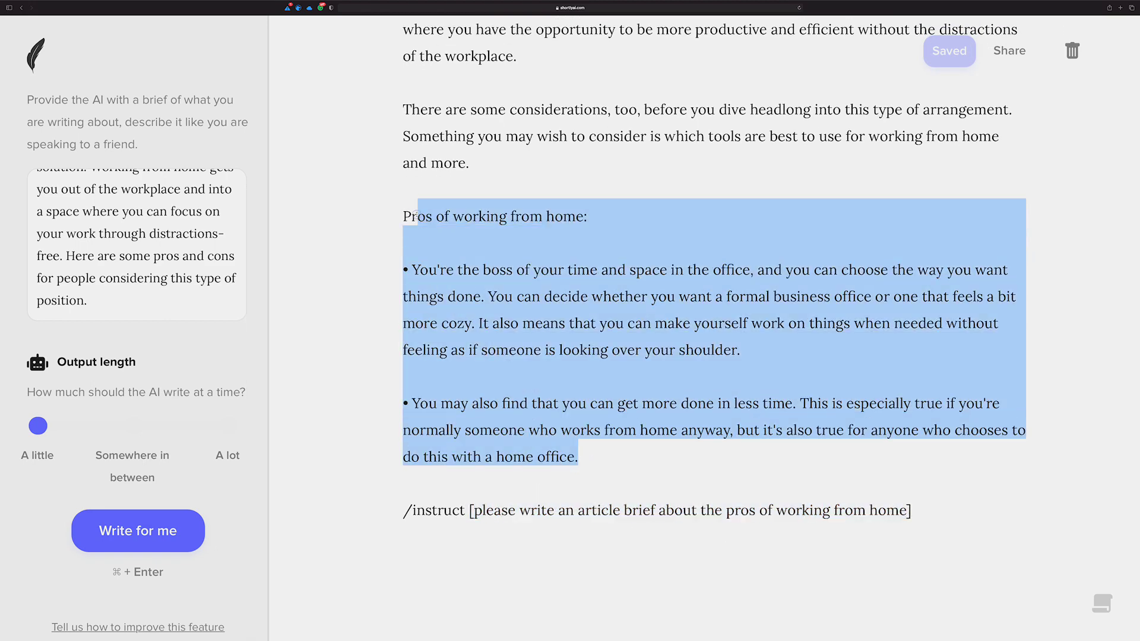
click(407, 189)
key(Return)
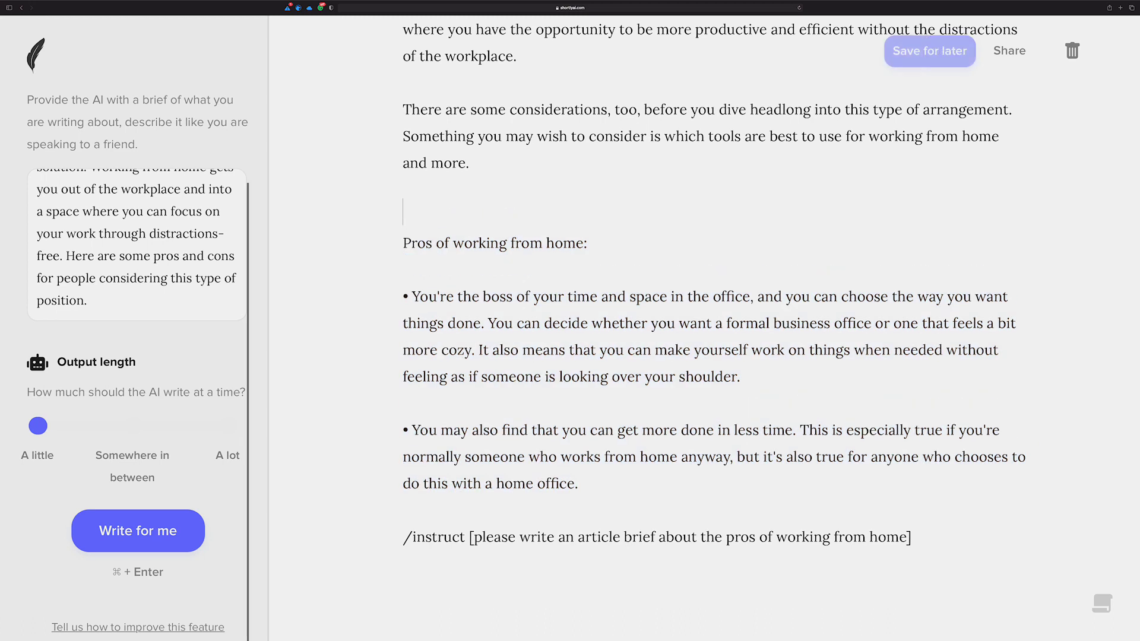
text(///)
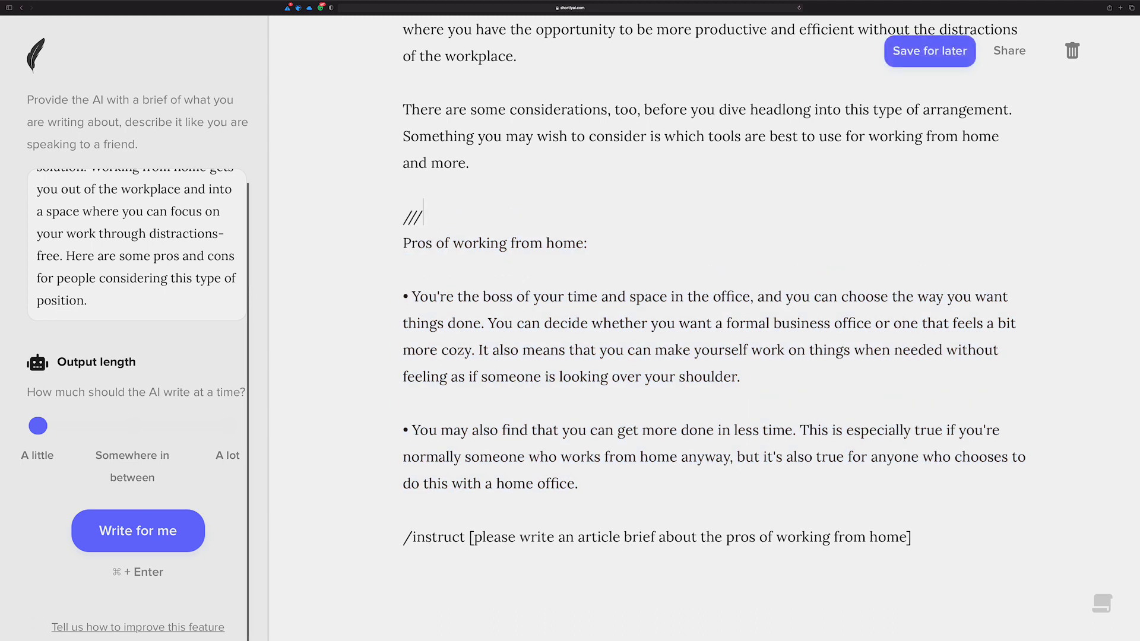
Have the AI carry out the /instruct request at the end of the draft
drag(403, 237, 699, 600)
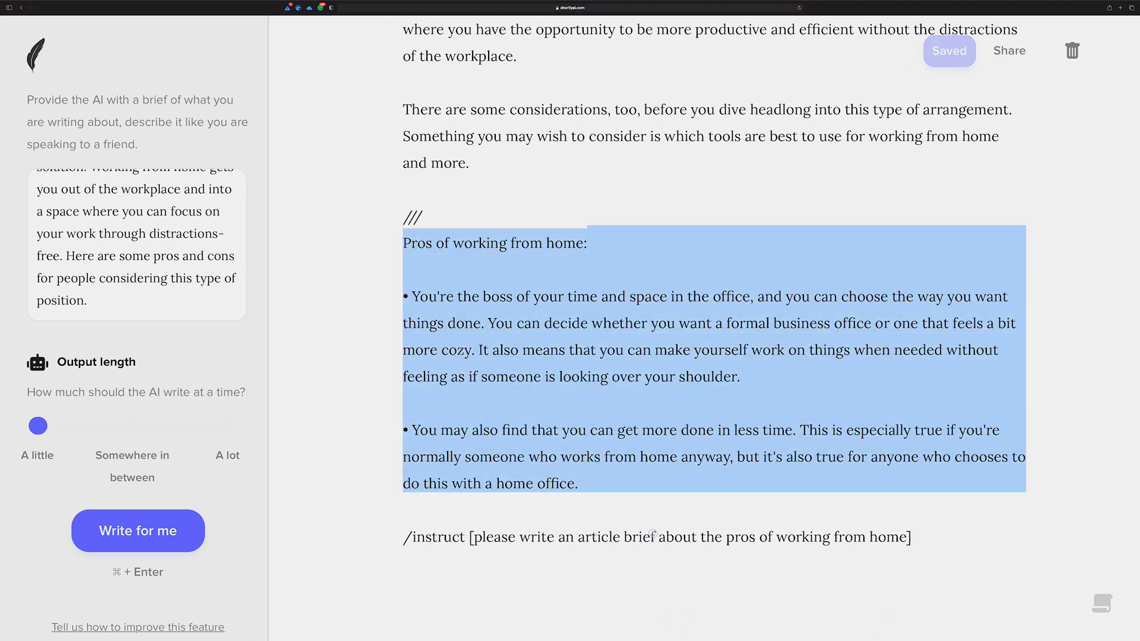
click(939, 502)
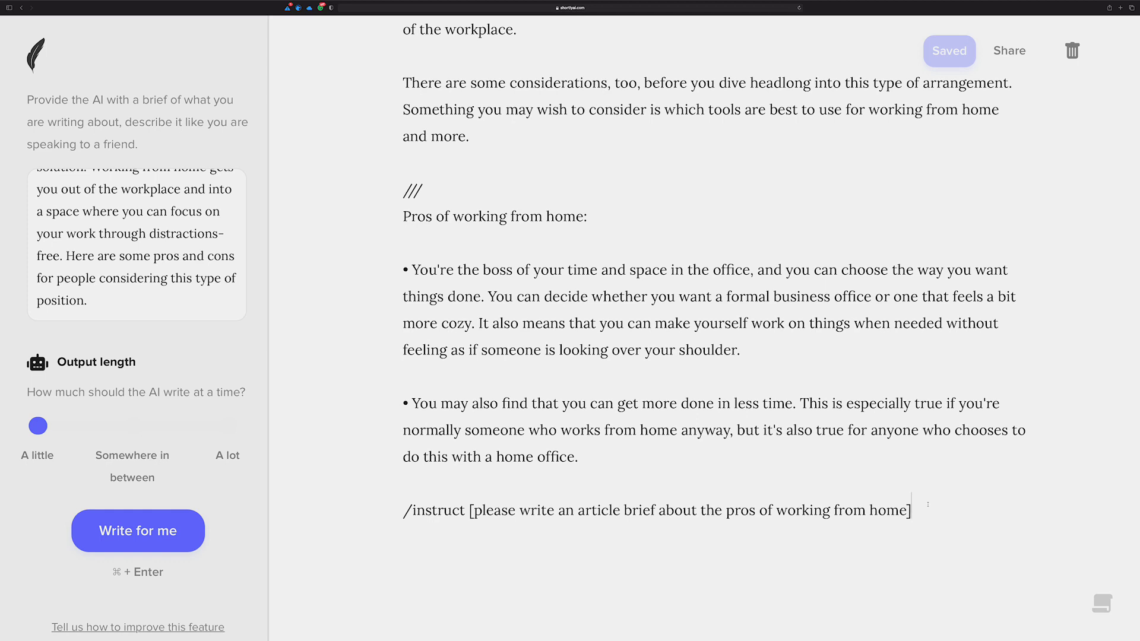
key(super+Return)
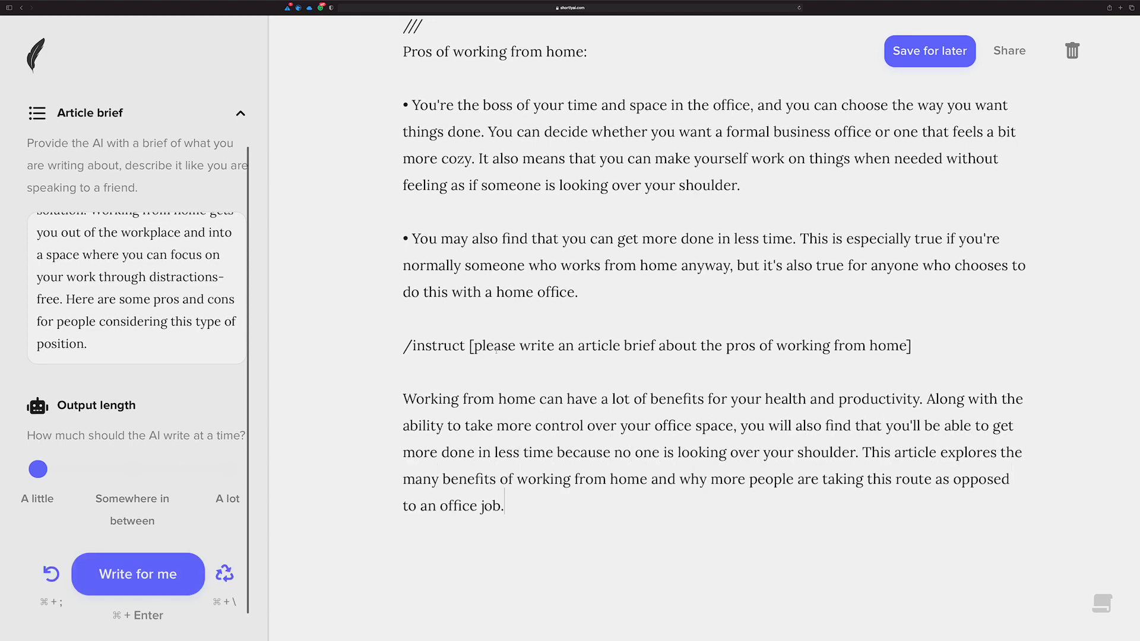
Undo the brief, drop "please" from the request, regenerate, and undo that output too
key(super+semicolon)
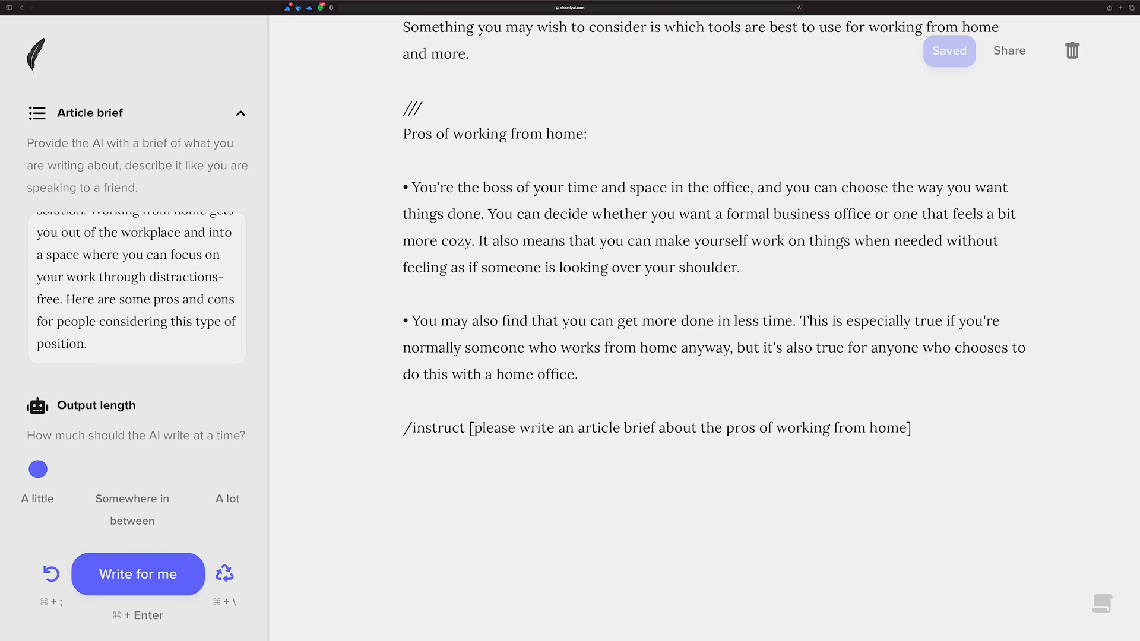
double_click(491, 423)
key(BackSpace)
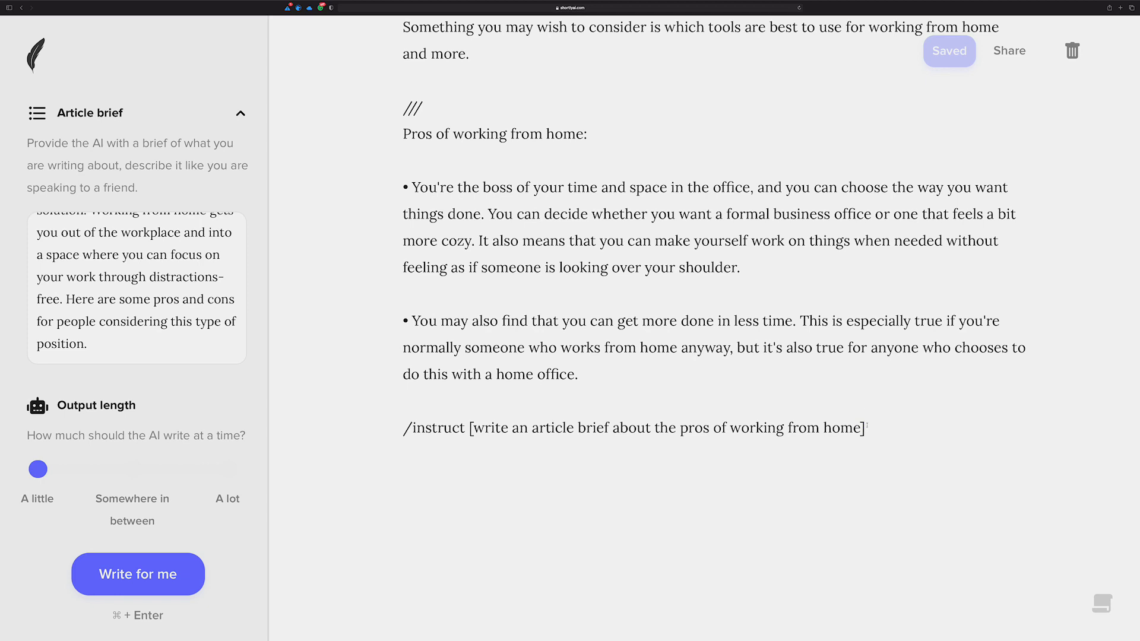
key(super+Return)
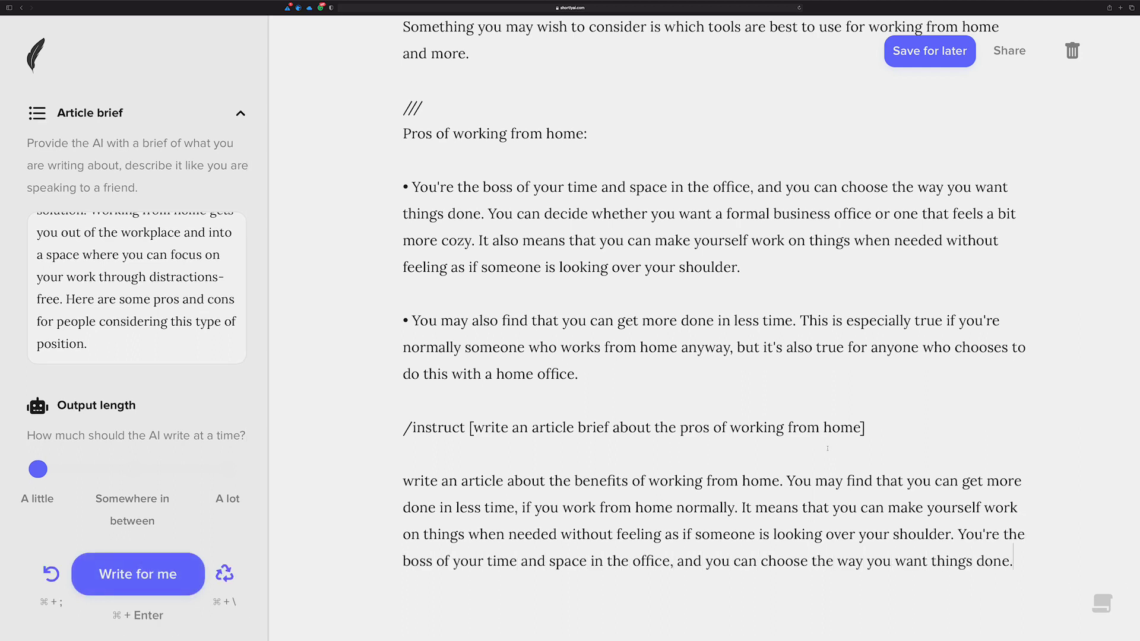
key(super+semicolon)
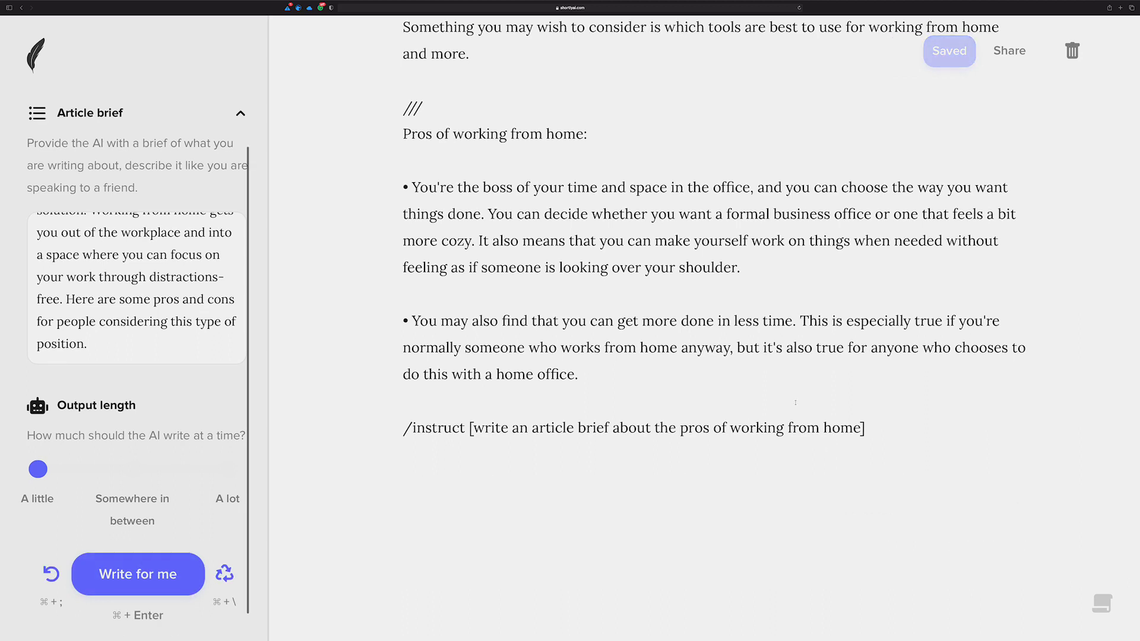
scroll(627, 337, up, 5)
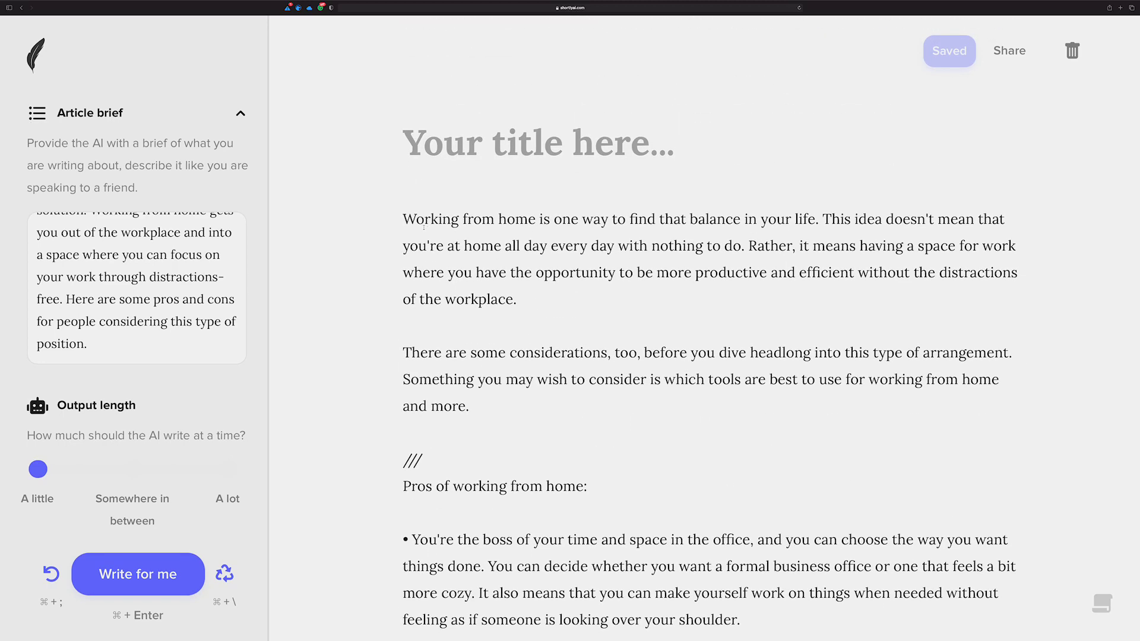
Paste the /instruct request over the top bullet line and have the AI write a paragraph below it
key(Return)
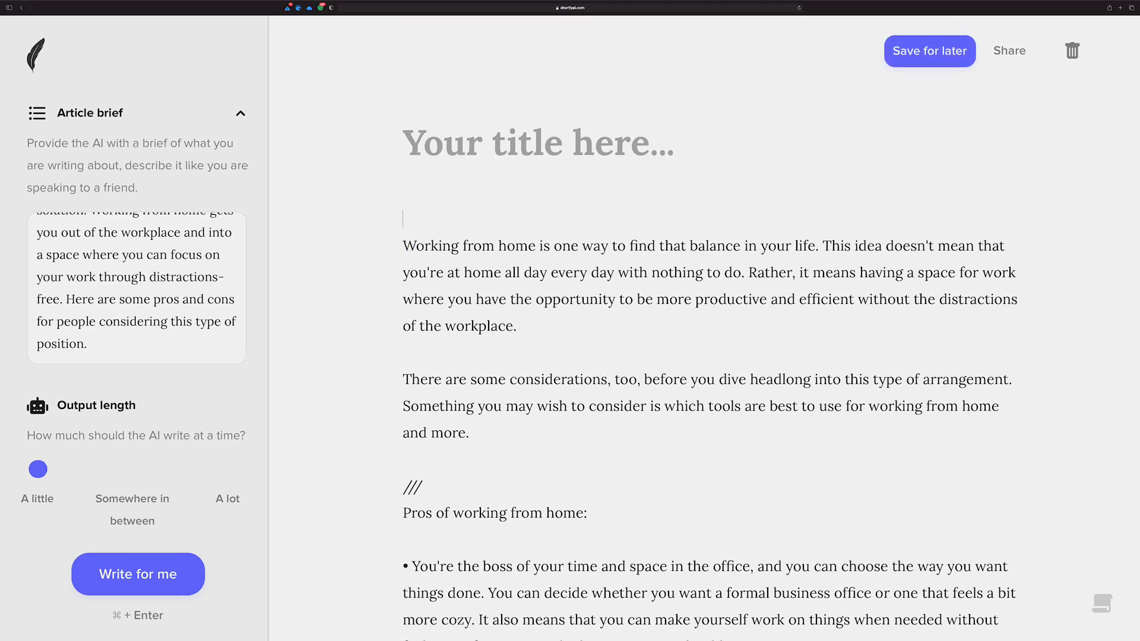
text(•)
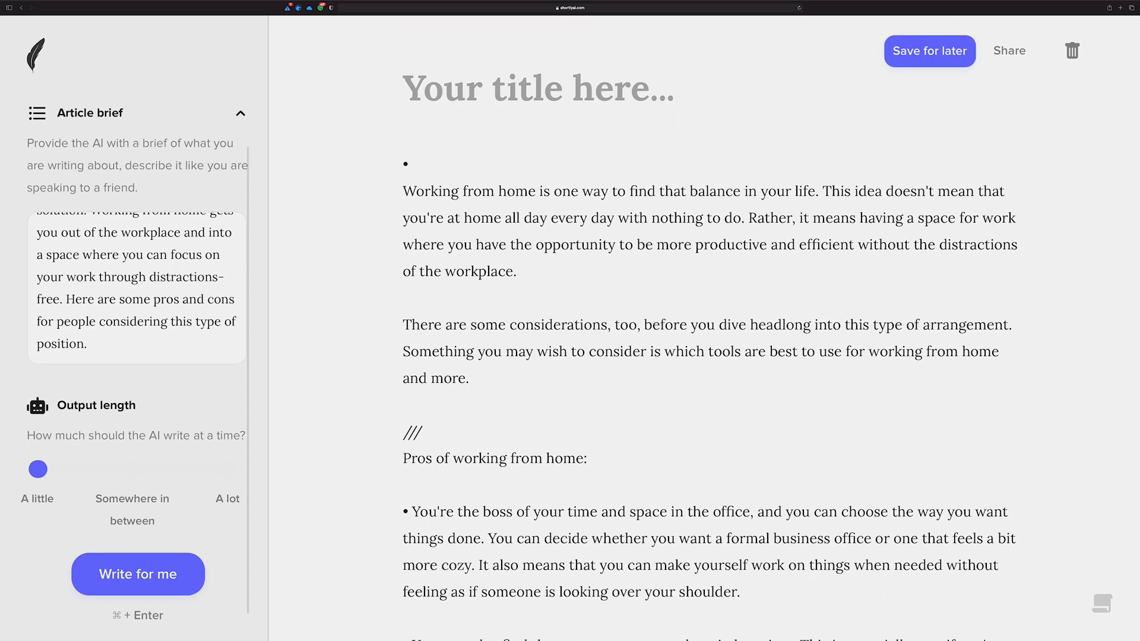
scroll(680, 476, down, 5)
drag(871, 426, 390, 428)
key(super+c)
scroll(516, 410, up, 5)
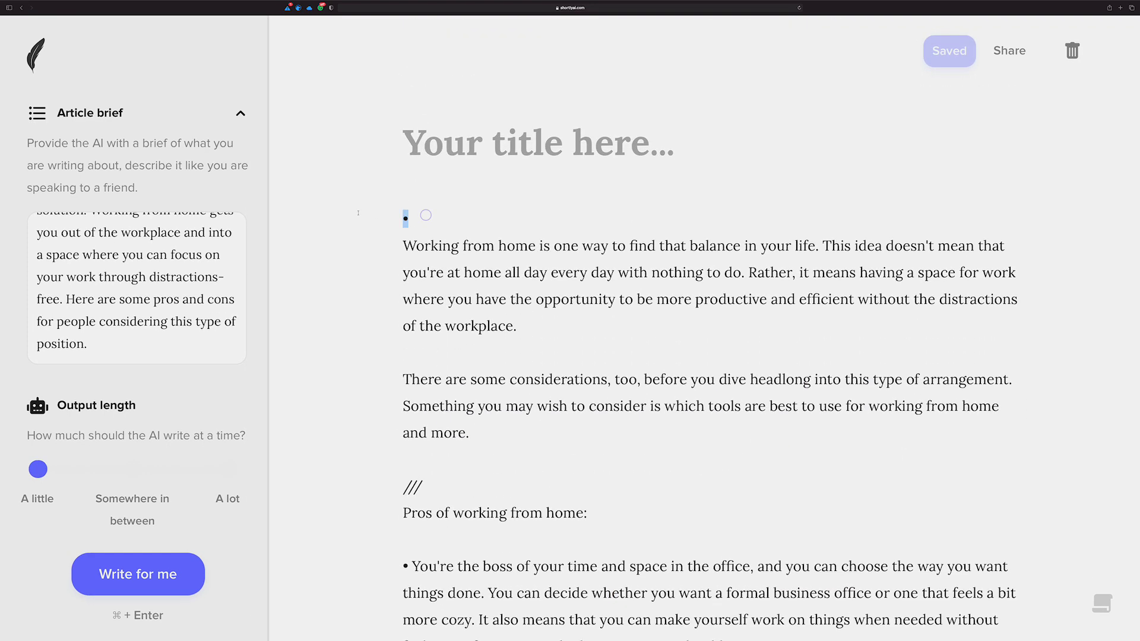
drag(423, 218, 362, 219)
key(super+v)
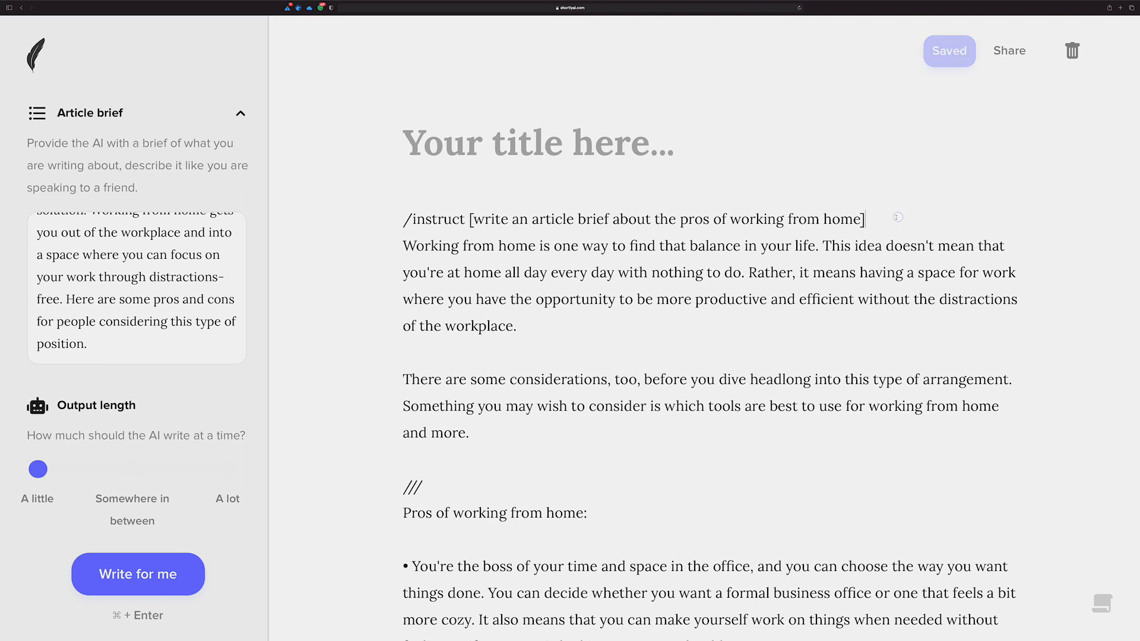
key(Return)
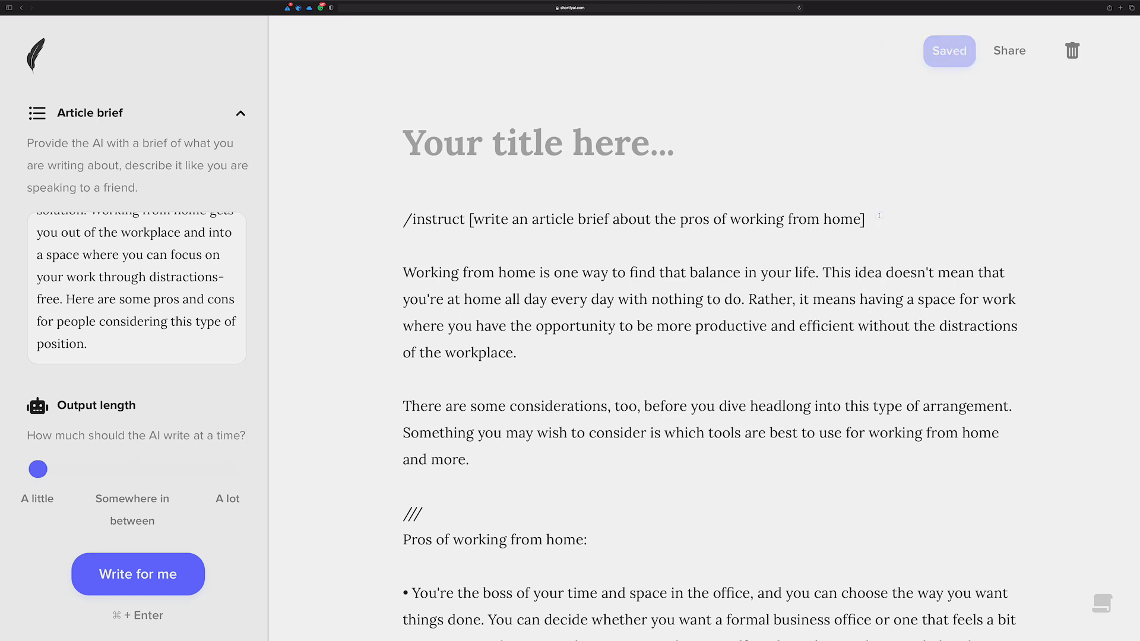
key(super+Return)
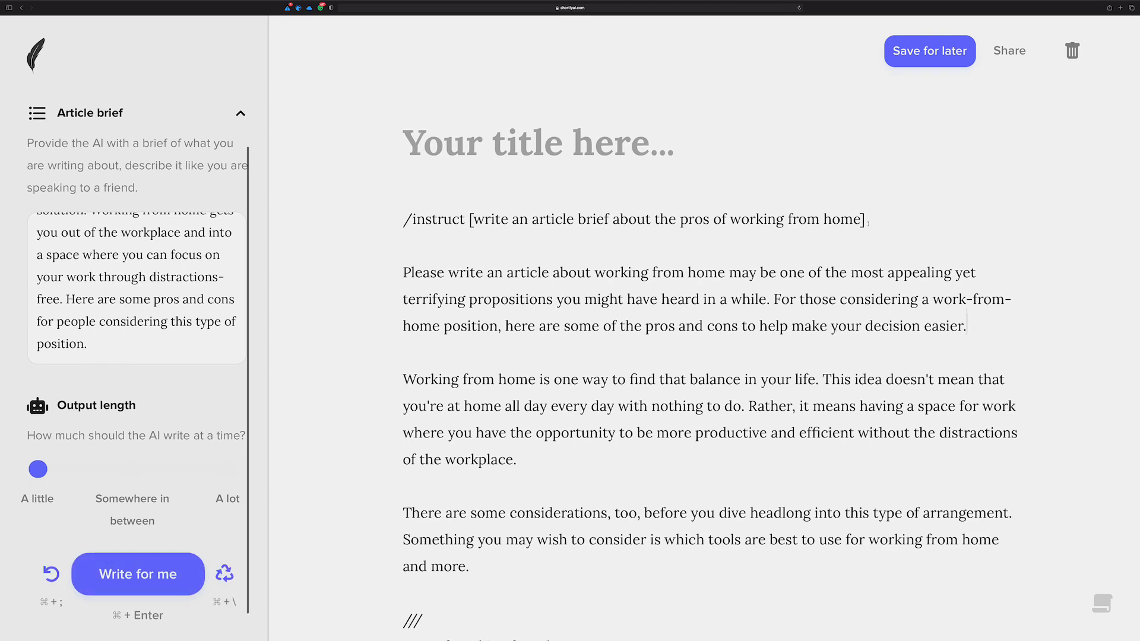
scroll(869, 222, down, 3)
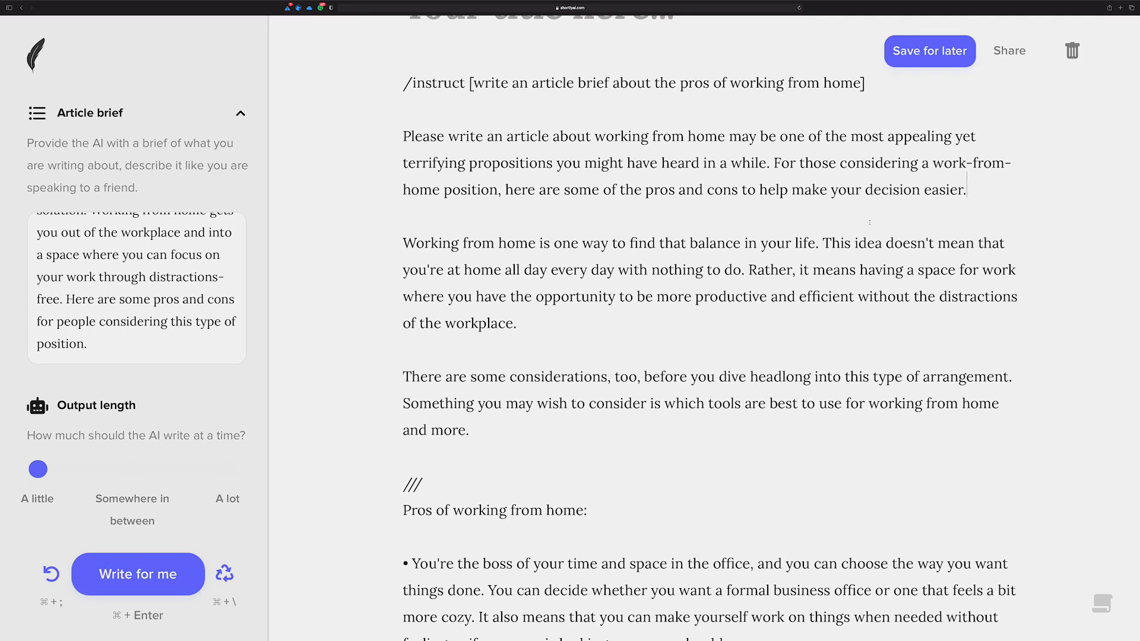
scroll(869, 221, down, 3)
scroll(856, 227, up, 5)
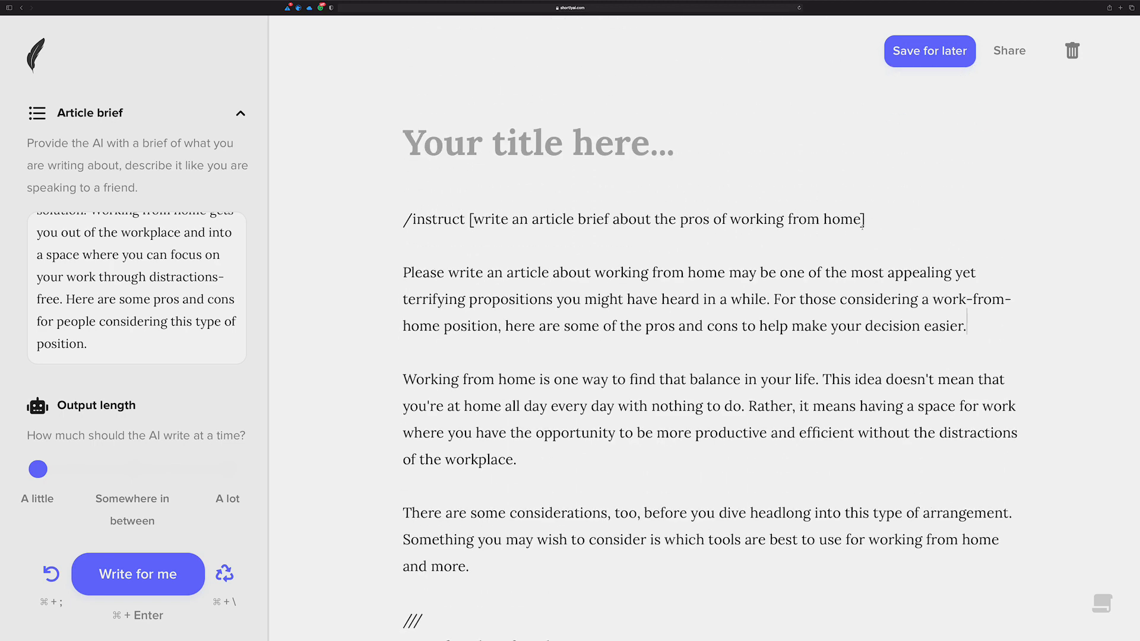
Select and deselect the phrase "Please write an article about" in the new paragraph
drag(403, 273, 592, 273)
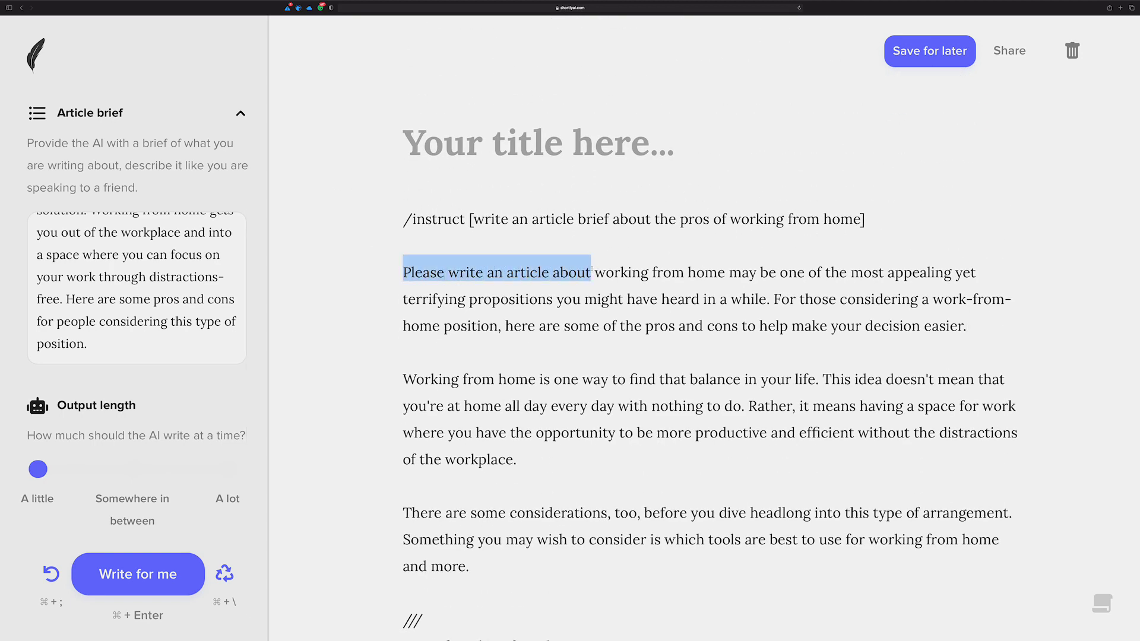
click(636, 296)
scroll(847, 287, down, 5)
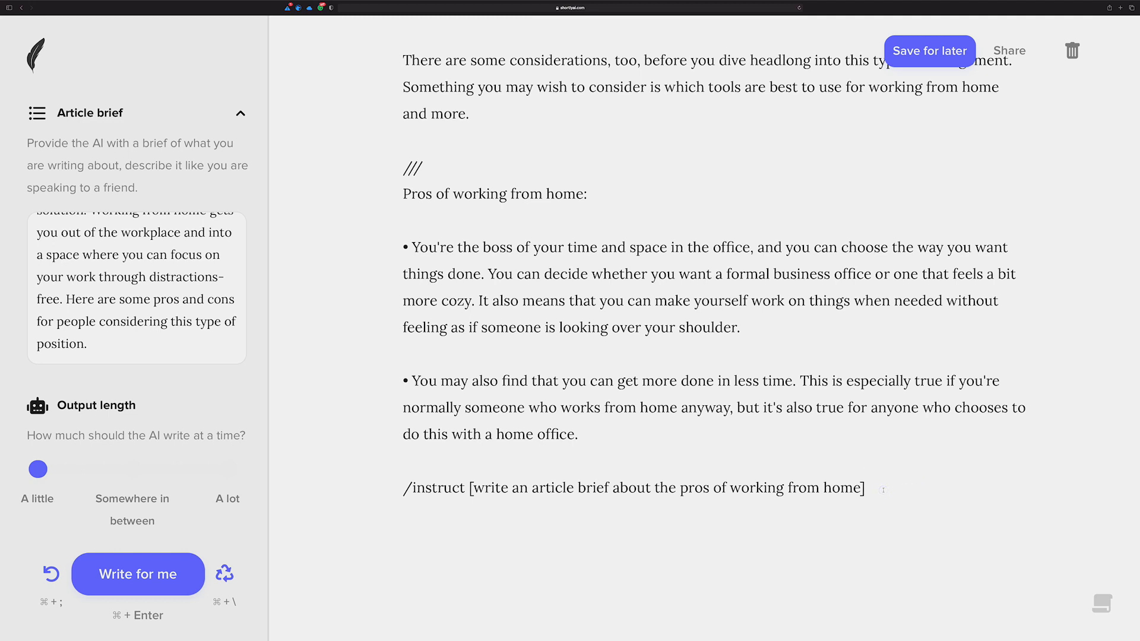
Remove the bullets and leading spaces before the "You're the boss" and "You may also" paragraphs
click(410, 381)
key(BackSpace)
key(Up)
key(Up)
key(Up)
key(BackSpace)
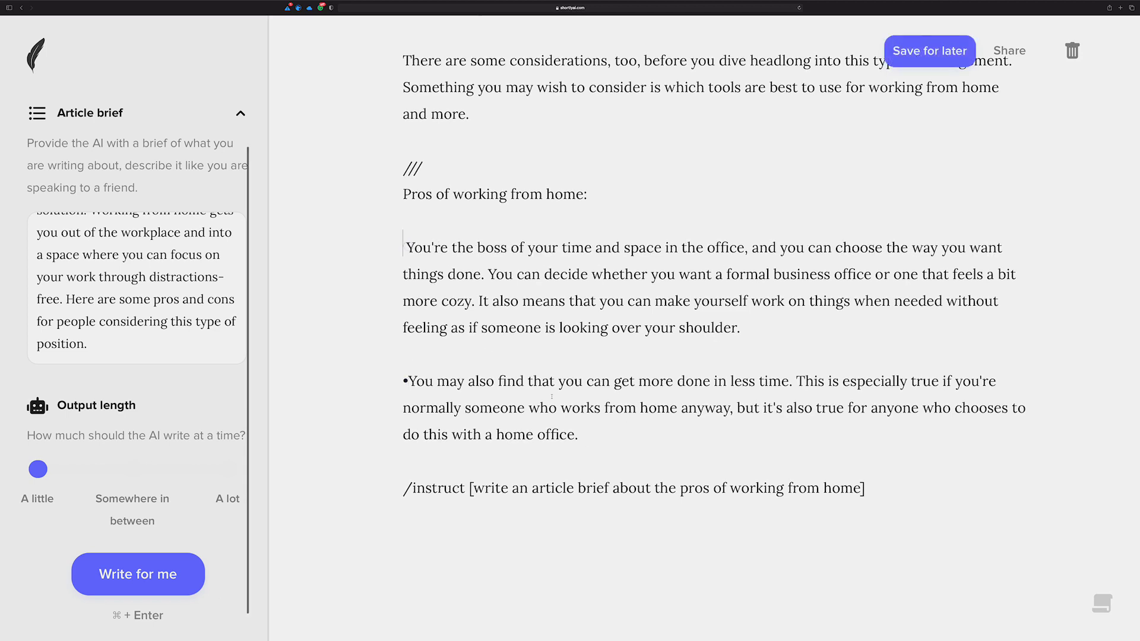
key(Down)
key(Down)
key(Down)
key(Delete)
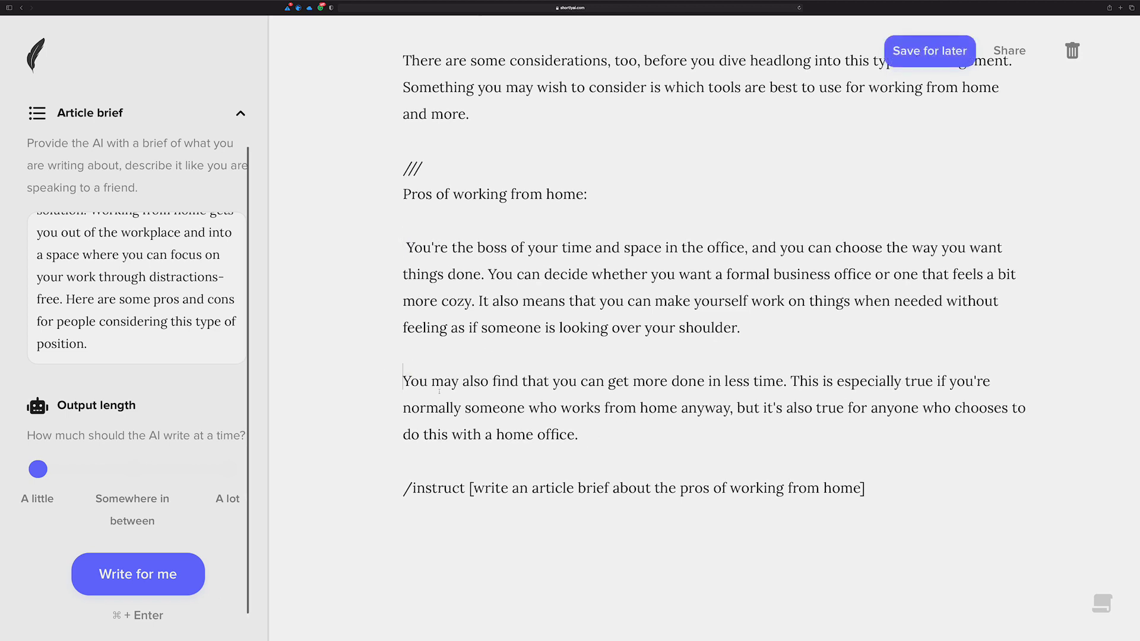
key(Up)
key(Up)
key(Up)
key(Delete)
Have the AI write under the last /instruct line, then rate the output Good and dismiss the prompt
click(874, 483)
key(super+Return)
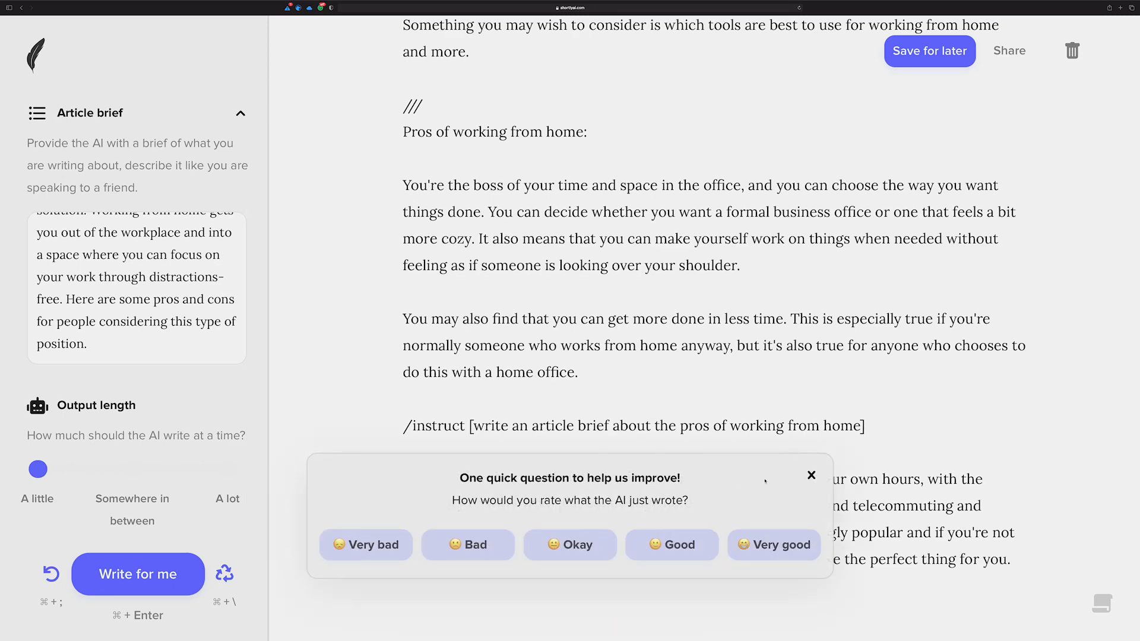
scroll(790, 482, up, 1)
scroll(801, 484, down, 3)
scroll(846, 486, down, 1)
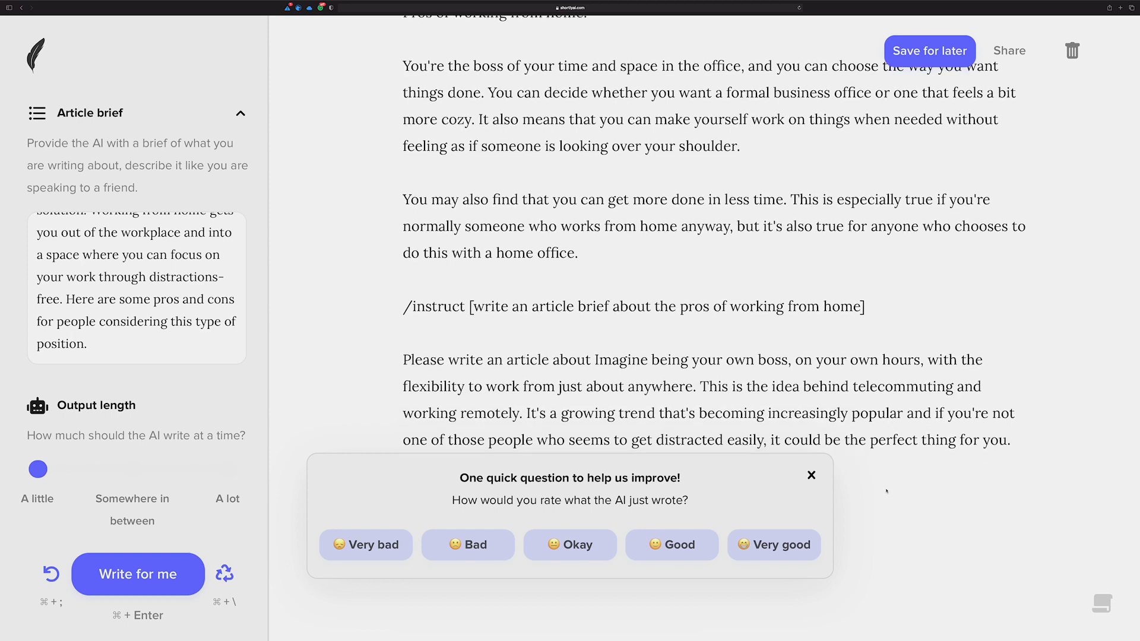
scroll(886, 489, down, 2)
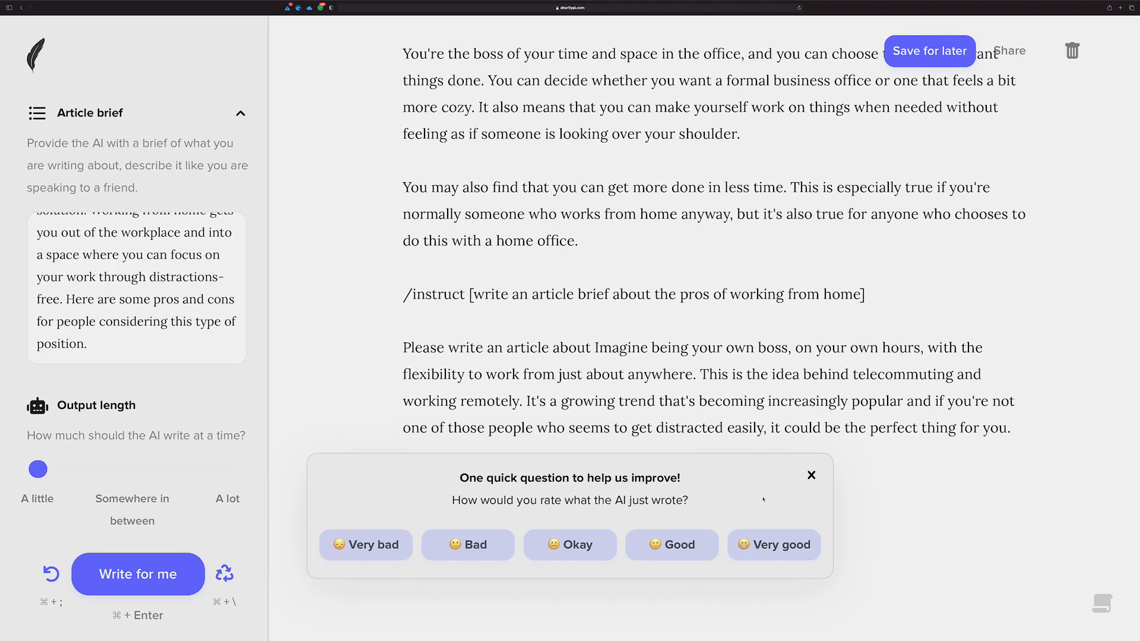
click(676, 546)
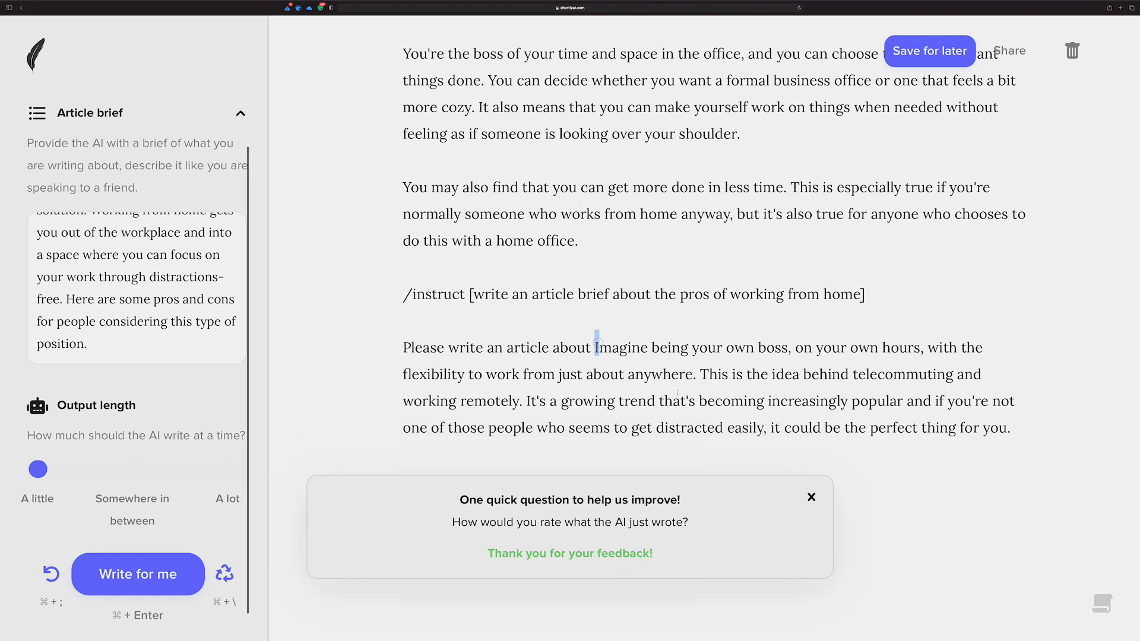
click(811, 498)
click(646, 348)
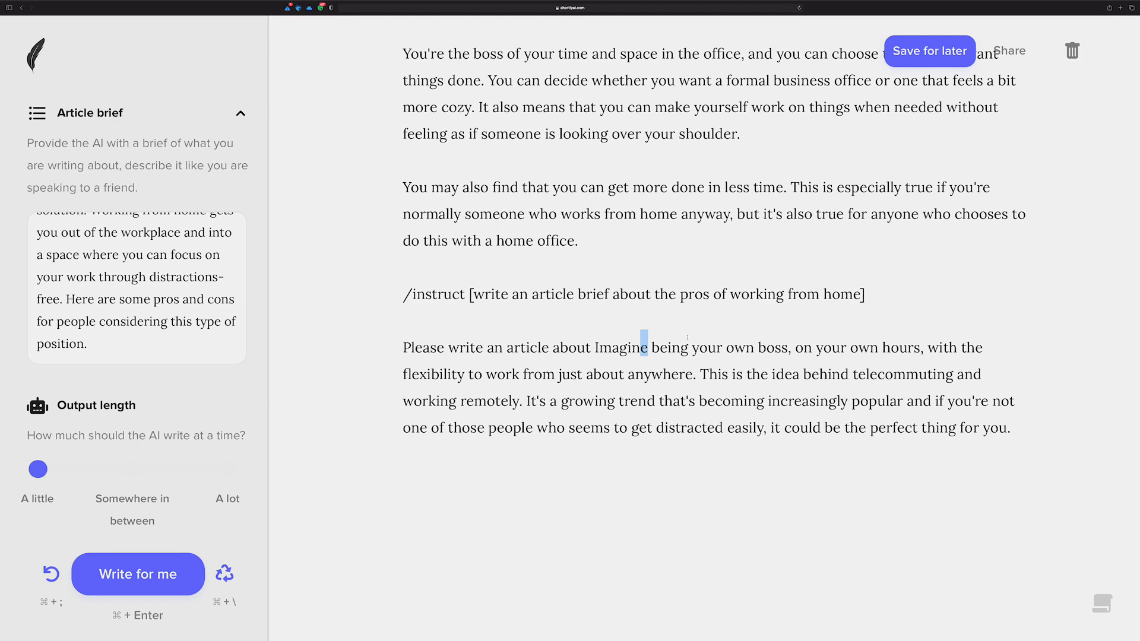
text(ing)
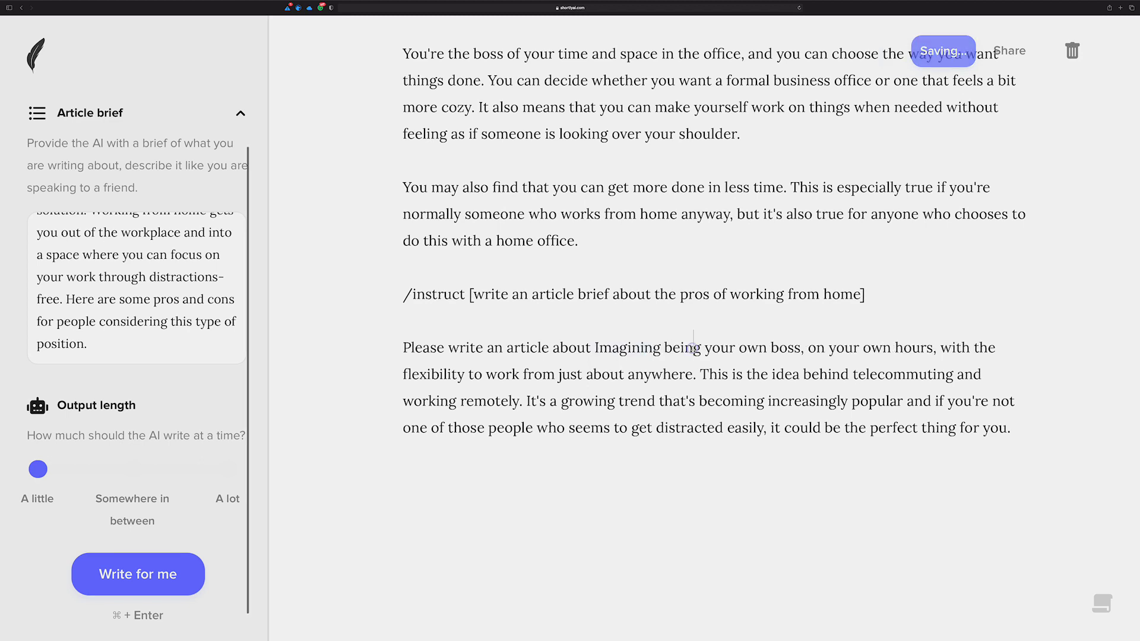
Reword 'Imagine being' to 'imagining you're' in the new paragraph
double_click(693, 346)
key(BackSpace)
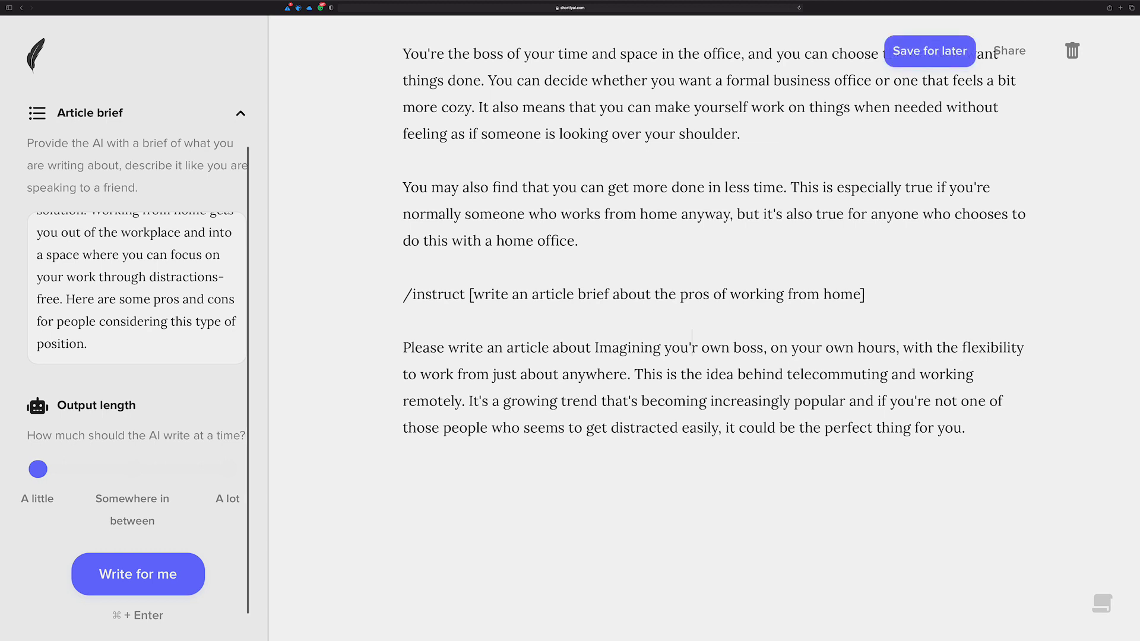
text('re your)
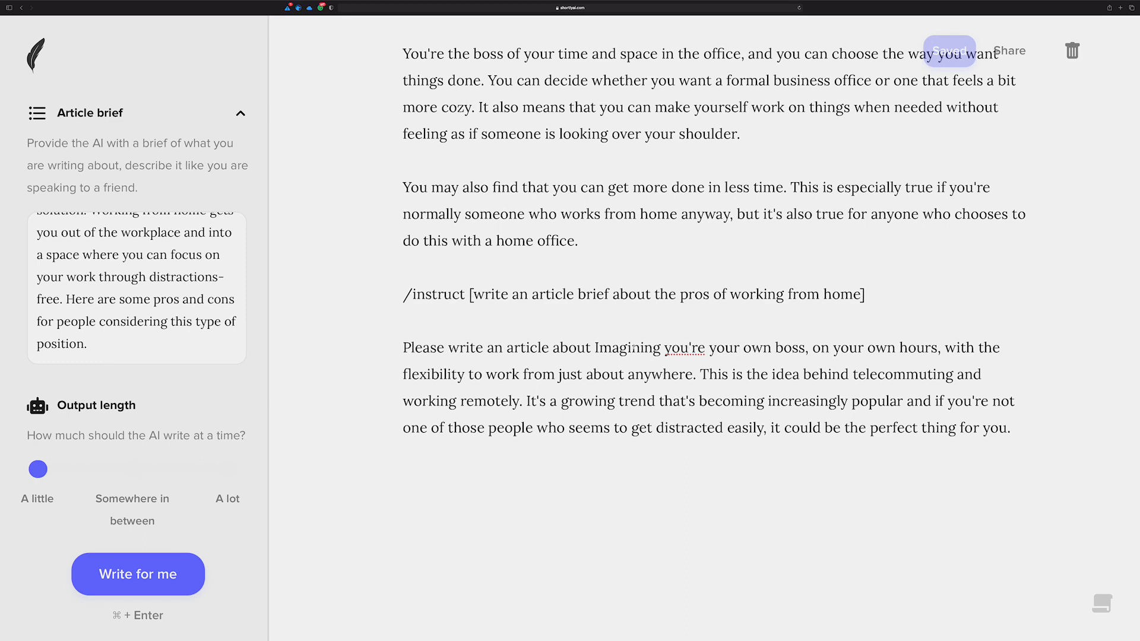
click(600, 348)
key(BackSpace)
text(i)
Copy the whole last paragraph and paste it over the existing Article brief text
drag(1012, 428, 384, 336)
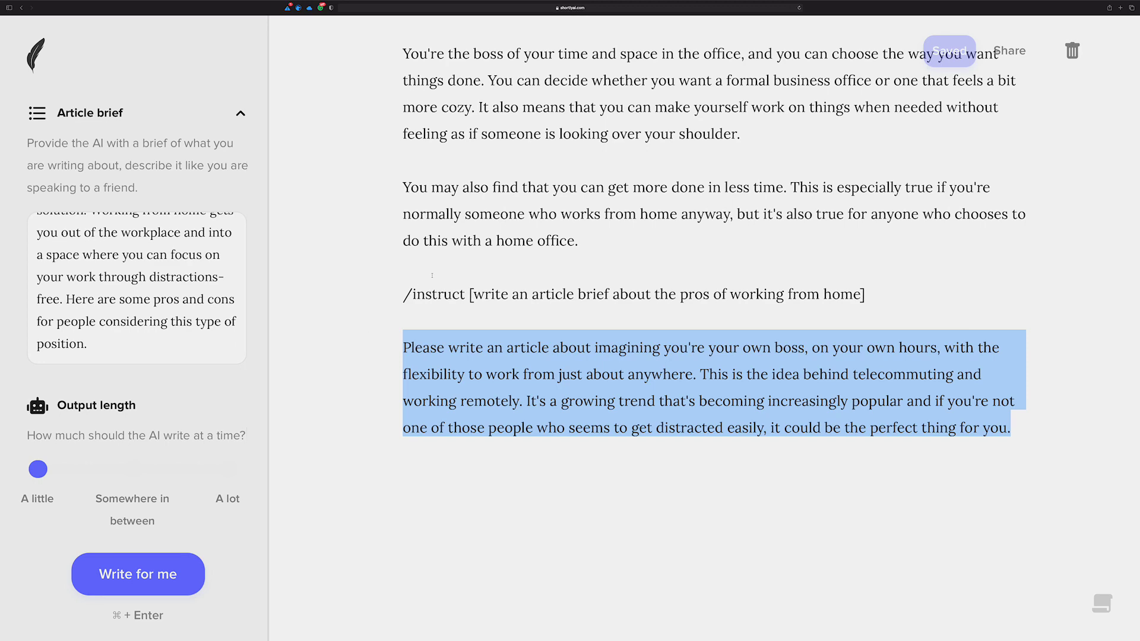
scroll(432, 276, up, 1)
scroll(432, 276, up, 4)
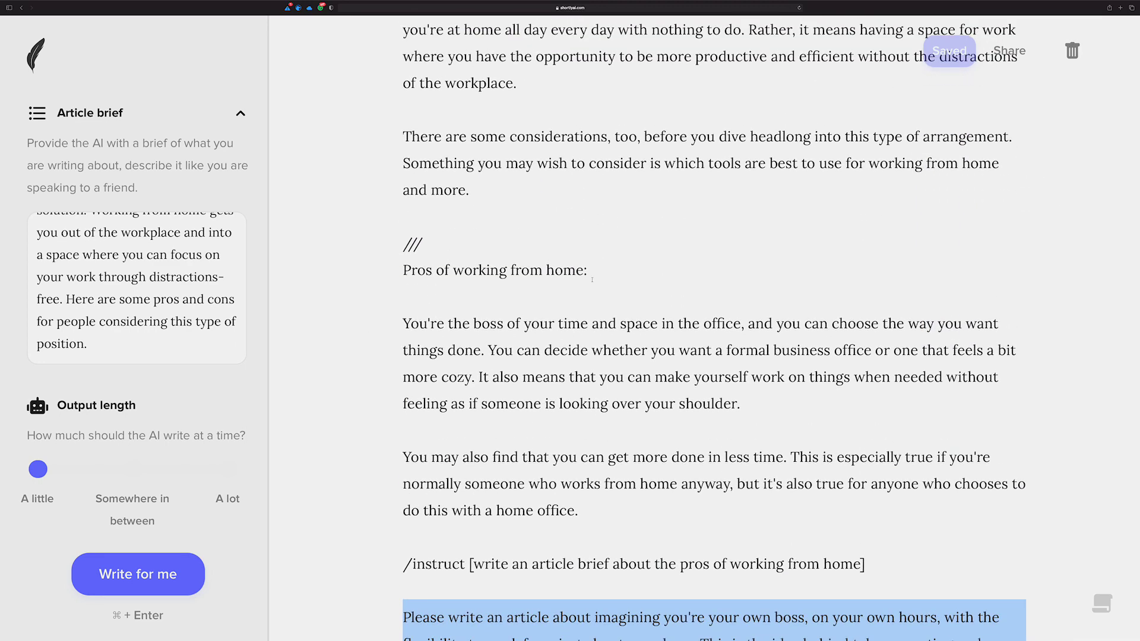
scroll(553, 325, down, 2)
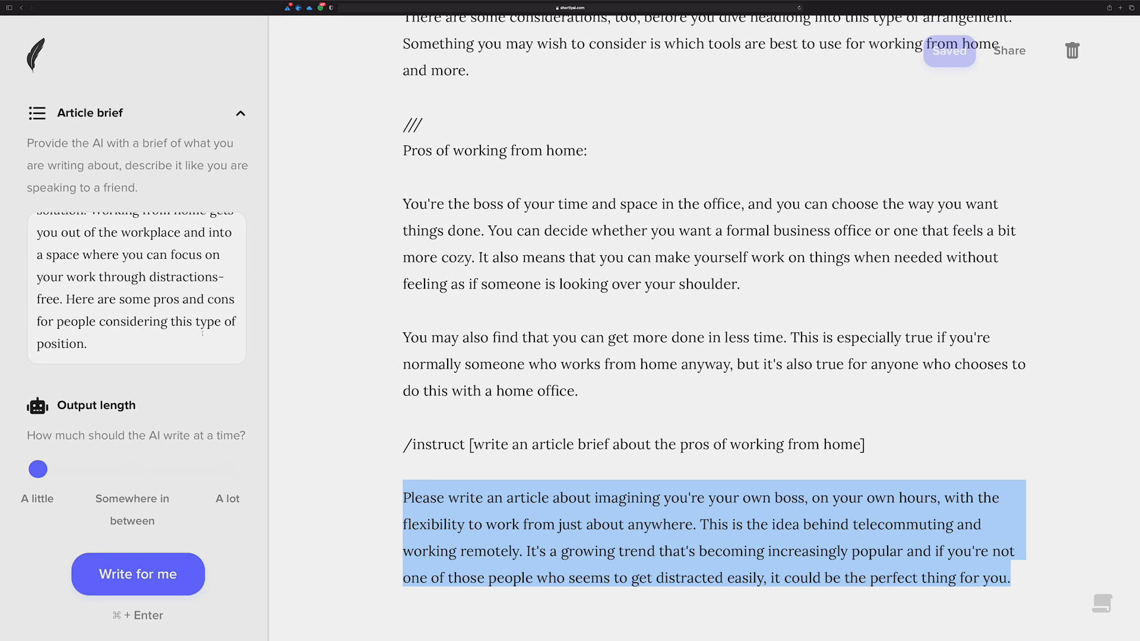
drag(191, 333, 28, 189)
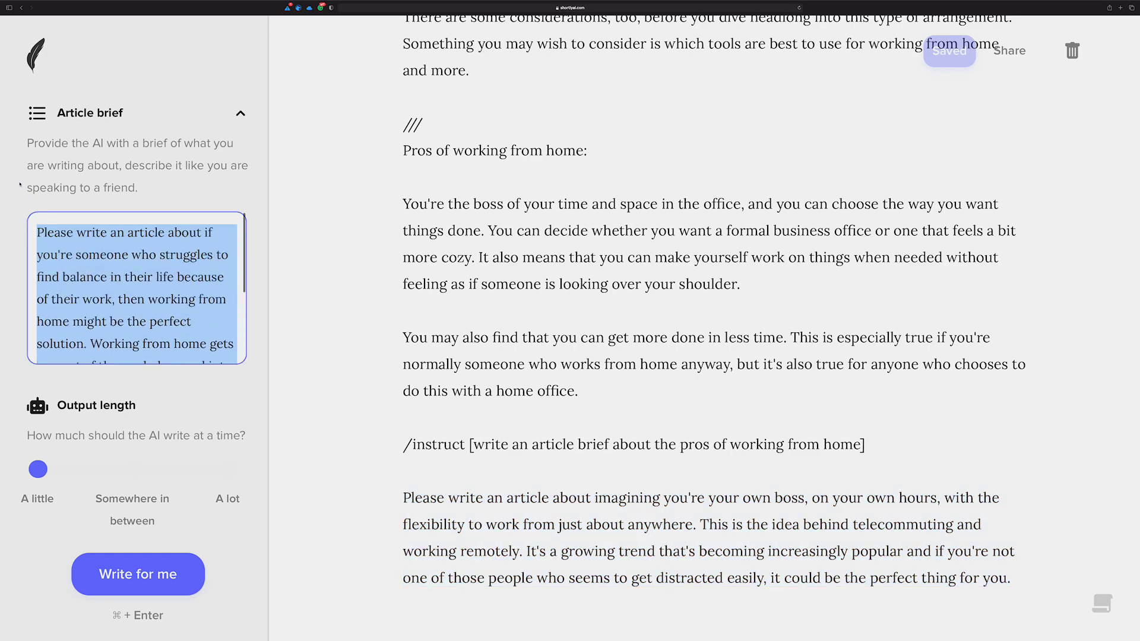
key(super+v)
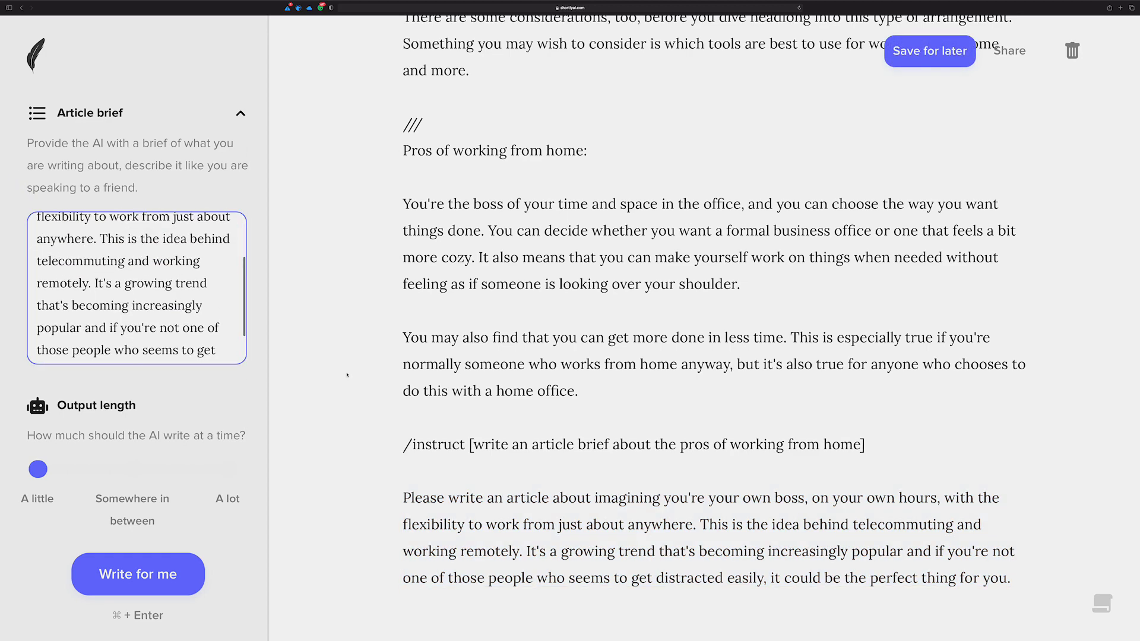
scroll(568, 465, down, 3)
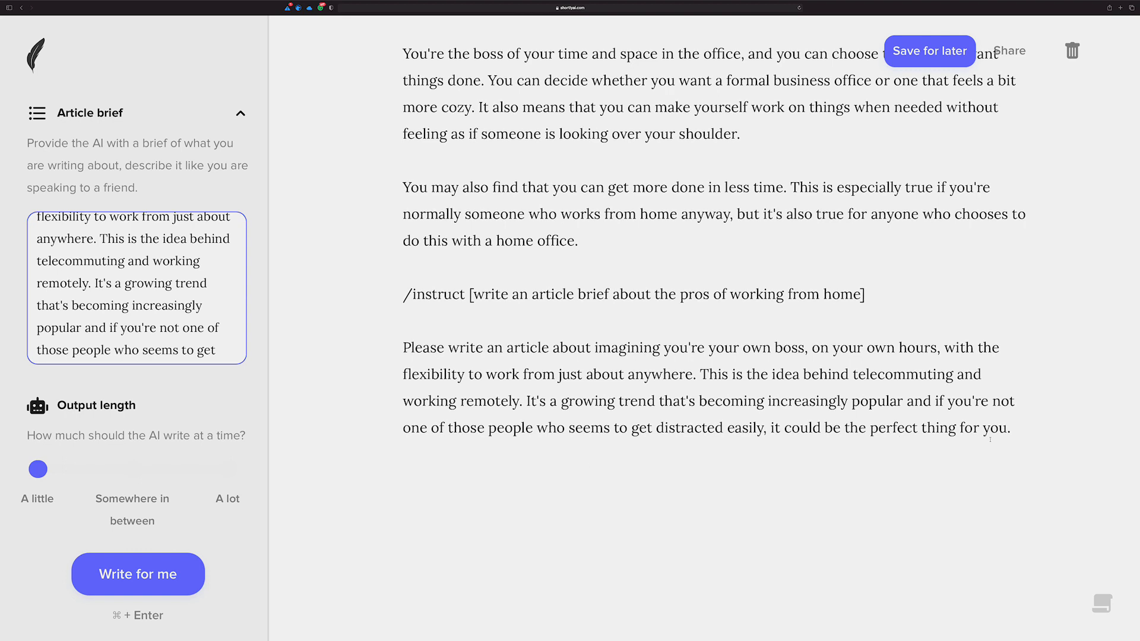
click(1011, 428)
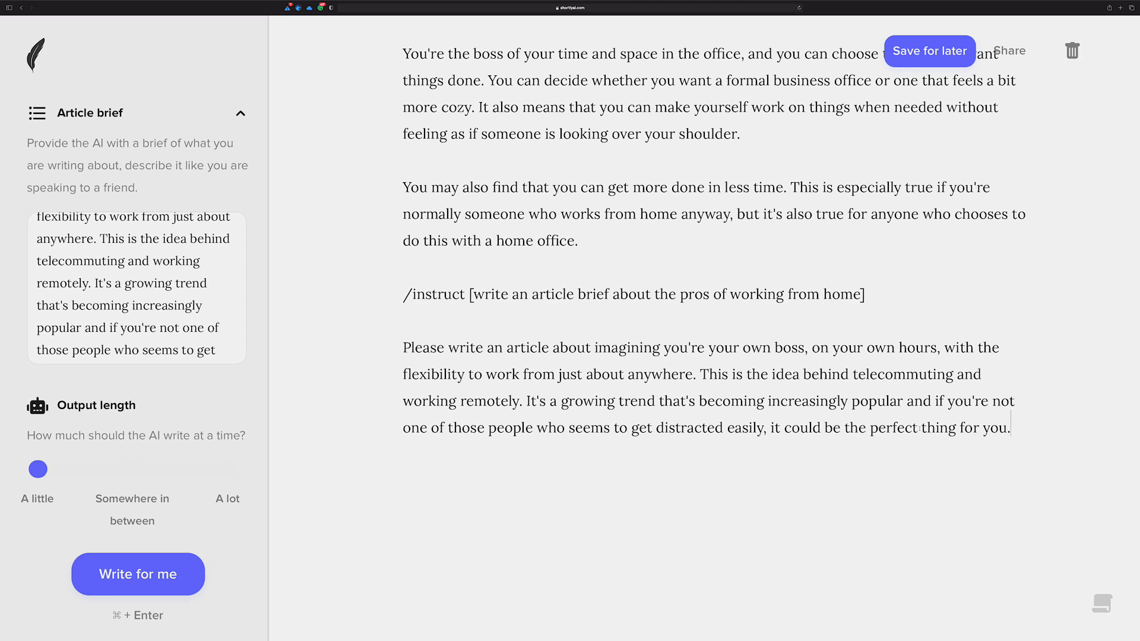
scroll(446, 183, up, 10)
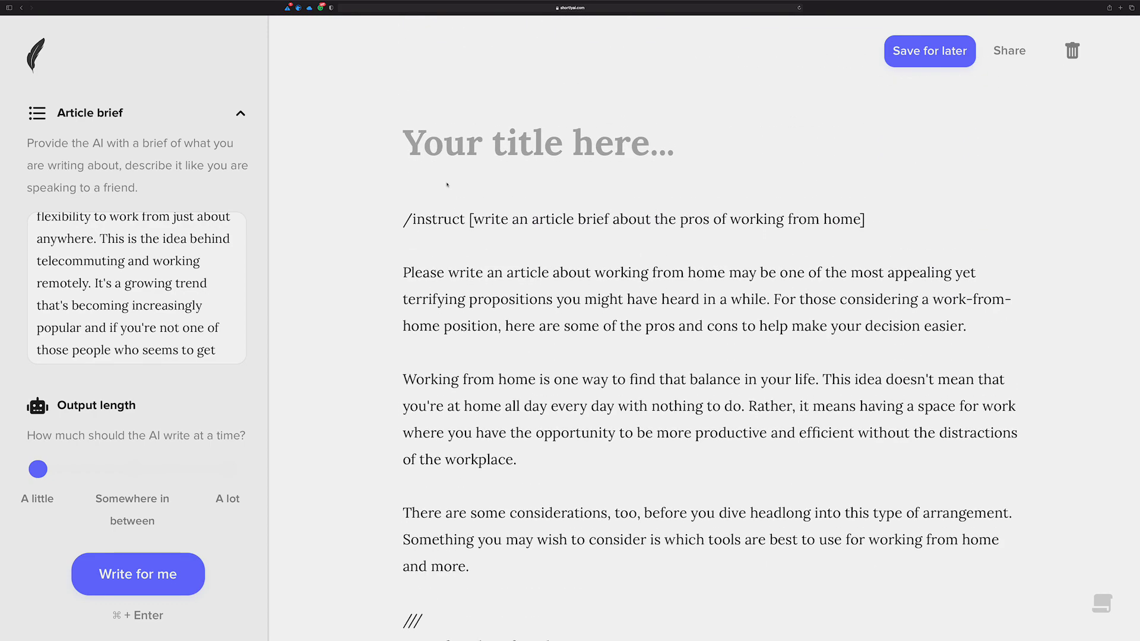